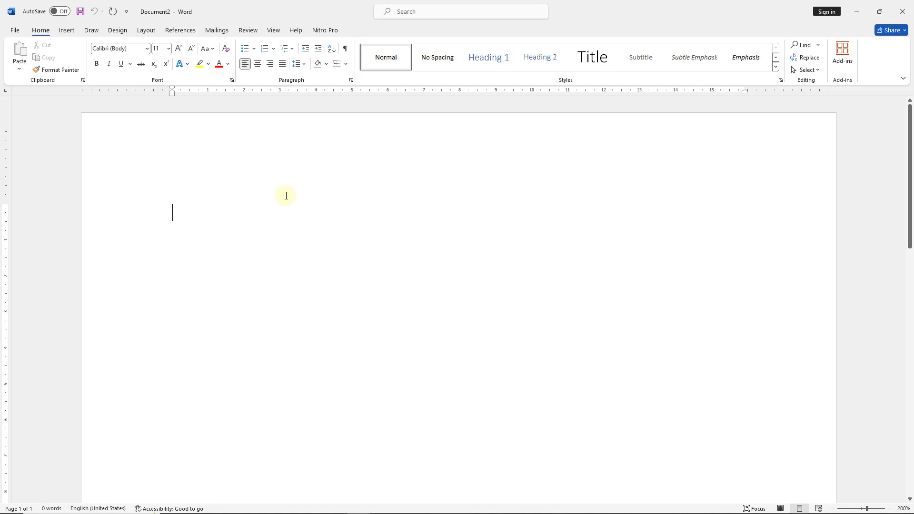
Step: Generate default sample paragraphs in the blank document with the formula =rand()
type("=rand")
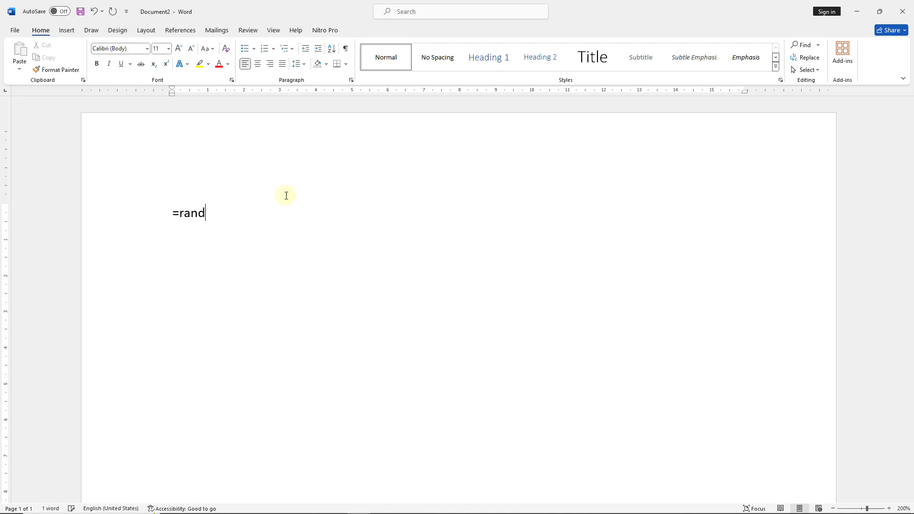
type("()")
key("Return")
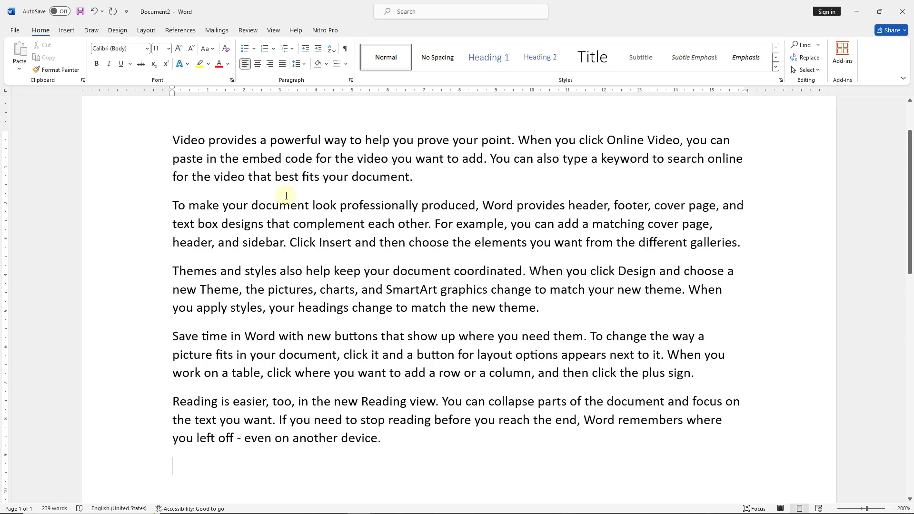
scroll(292, 206, "up", 1)
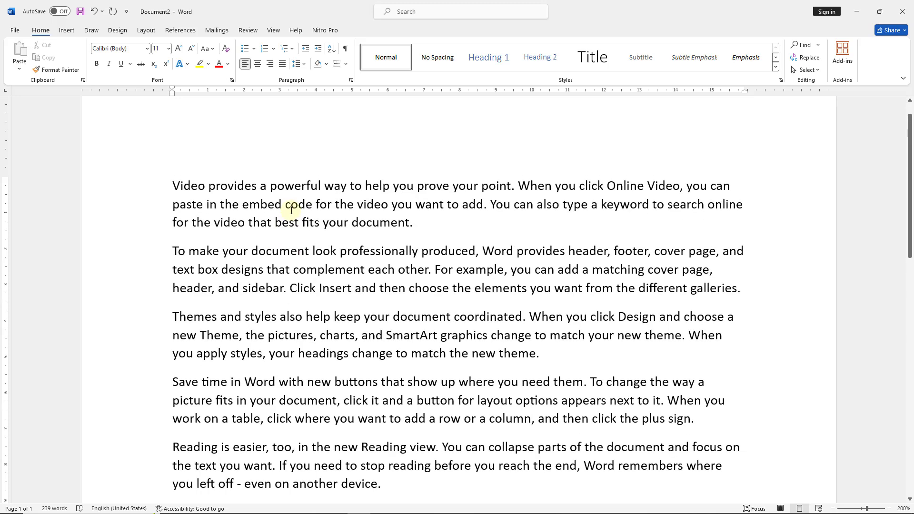
Step: Undo the generated paragraphs and change the formula to =rand(3) to insert three sample paragraphs
key("ctrl+z")
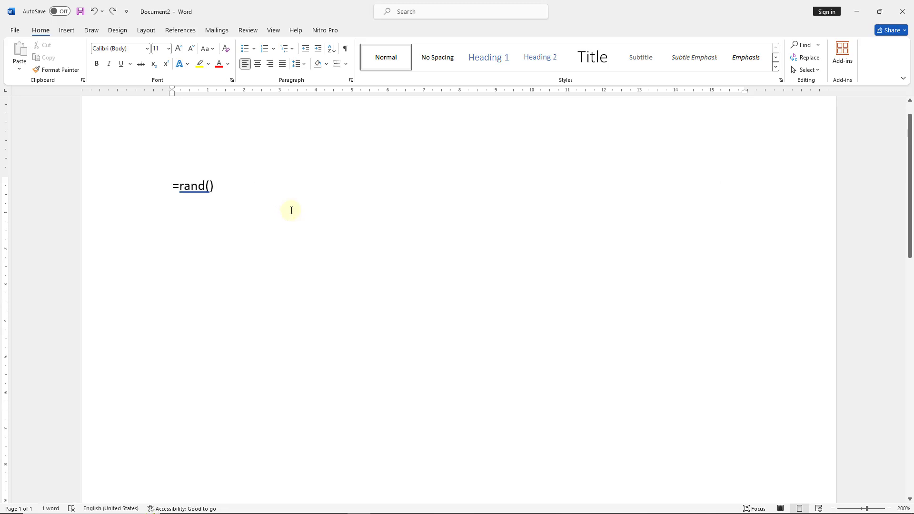
key("BackSpace")
key("BackSpace")
type("3)")
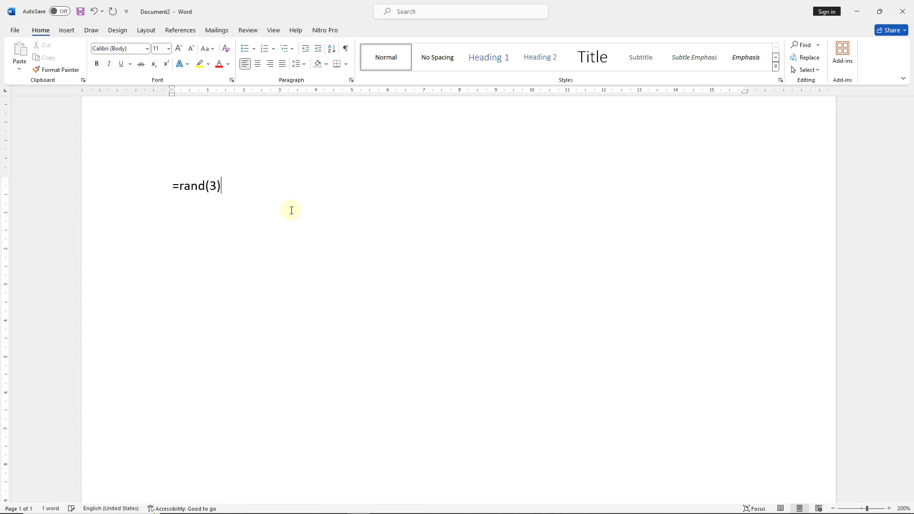
key("Return")
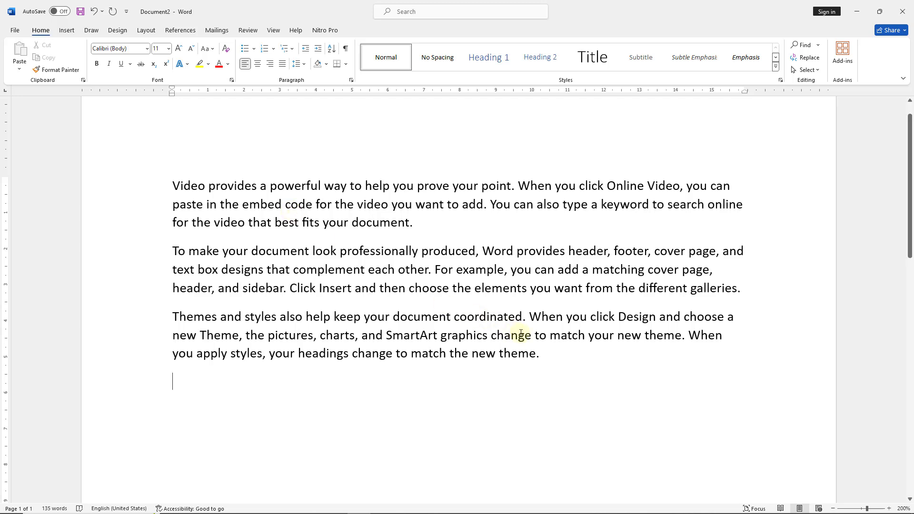
Step: Center the three sample paragraphs and add a centered line below reading "Thank you You are learning MS Word"
left_click_drag(540, 353, 151, 182)
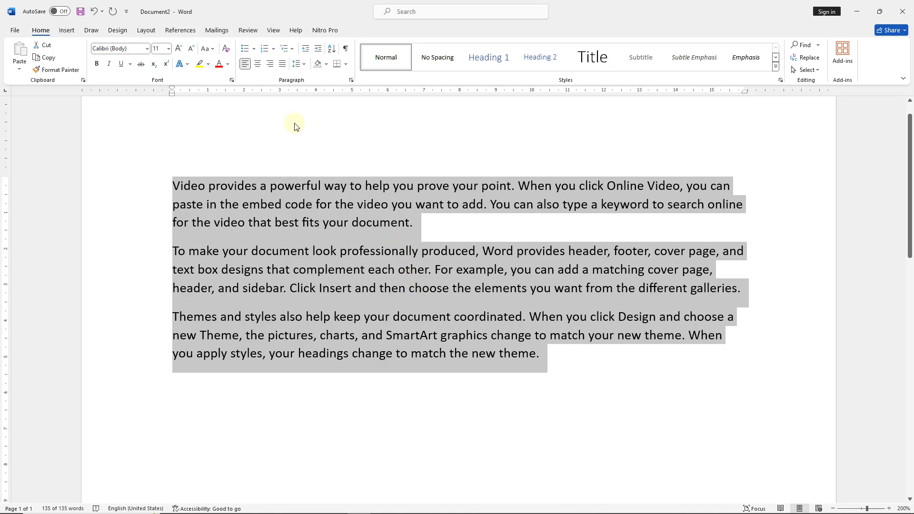
left_click(259, 64)
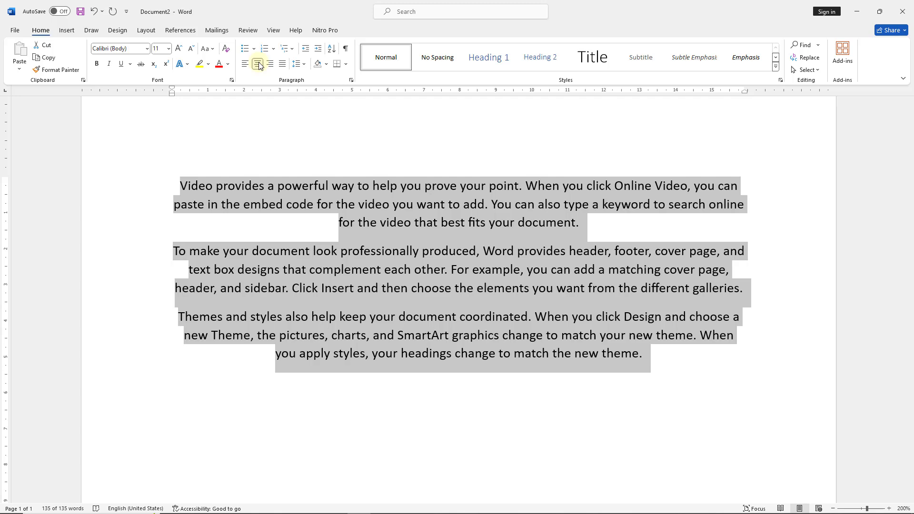
left_click(424, 410)
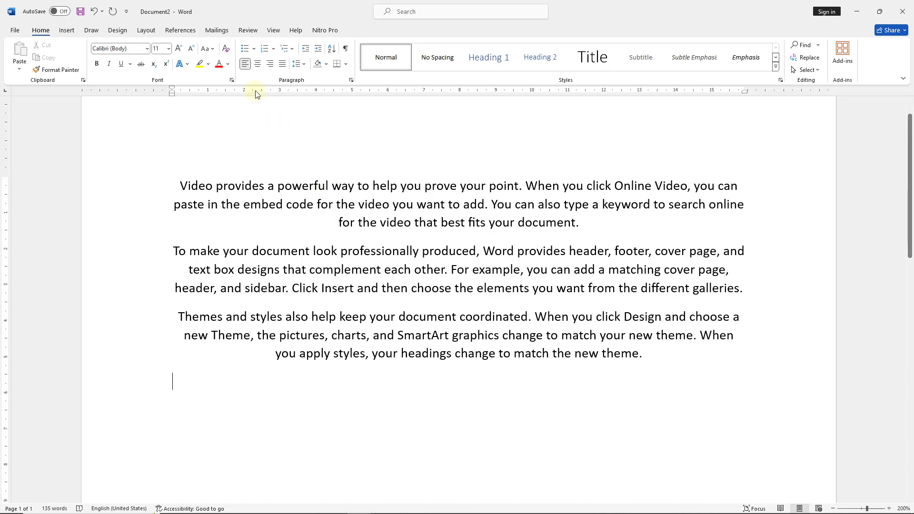
left_click(258, 65)
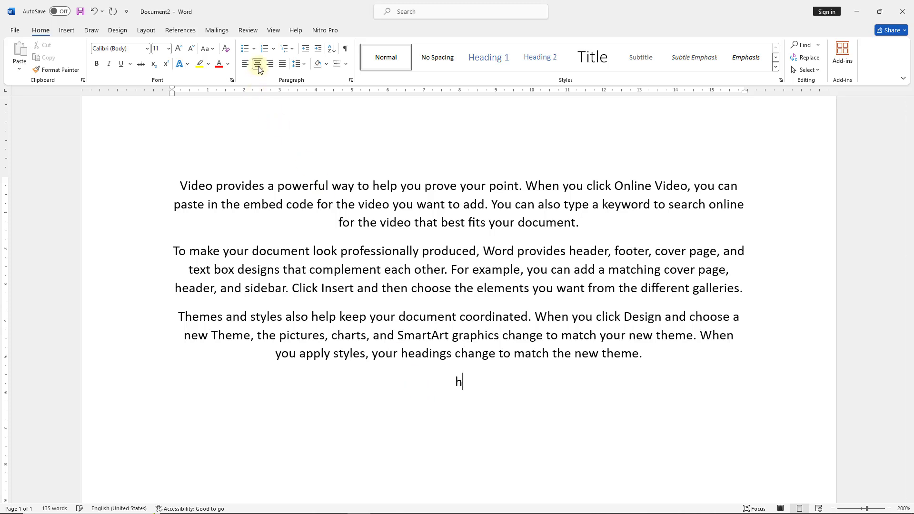
type("Thank you You are learning")
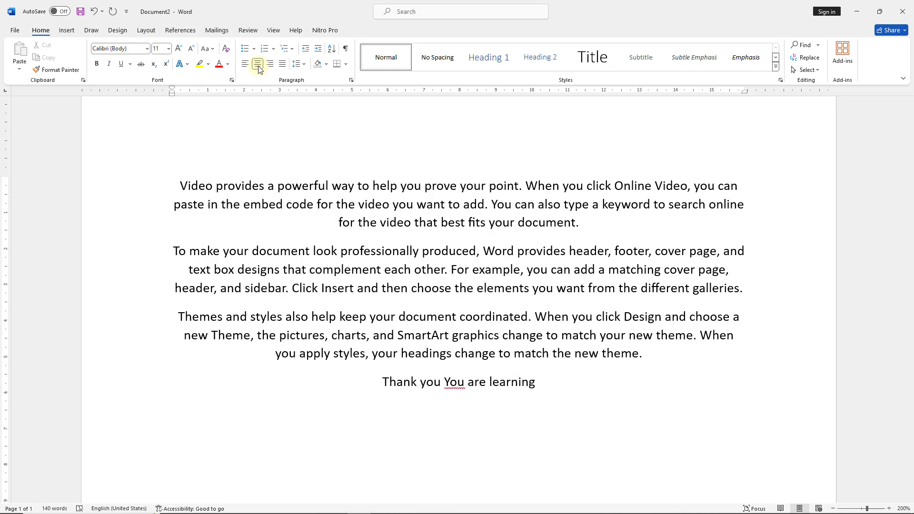
type(" MS Word")
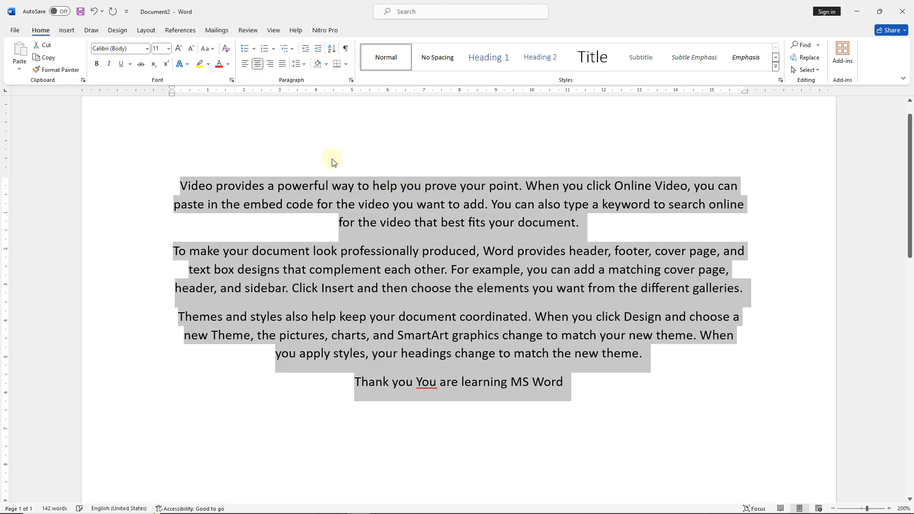
Step: Try right, left and center alignment on all the text, finishing with left alignment
key("ctrl+a")
left_click(513, 351)
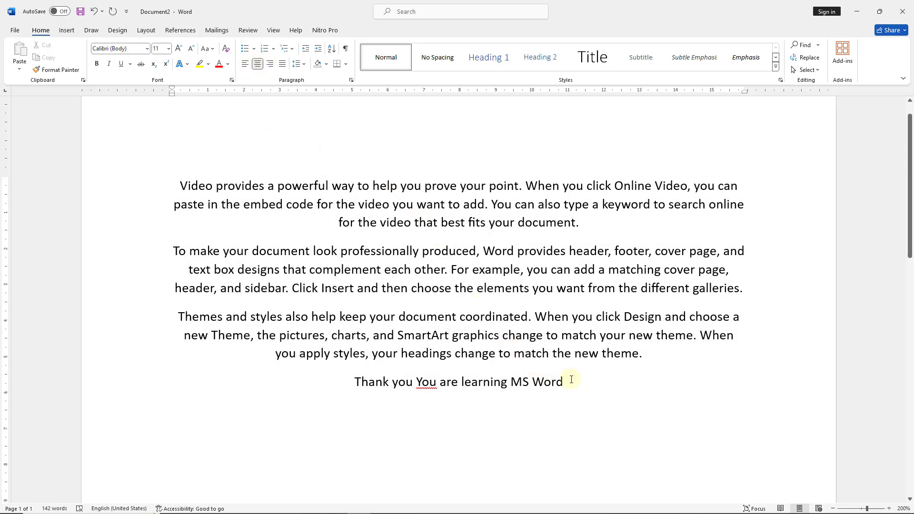
left_click_drag(572, 378, 174, 143)
left_click(270, 64)
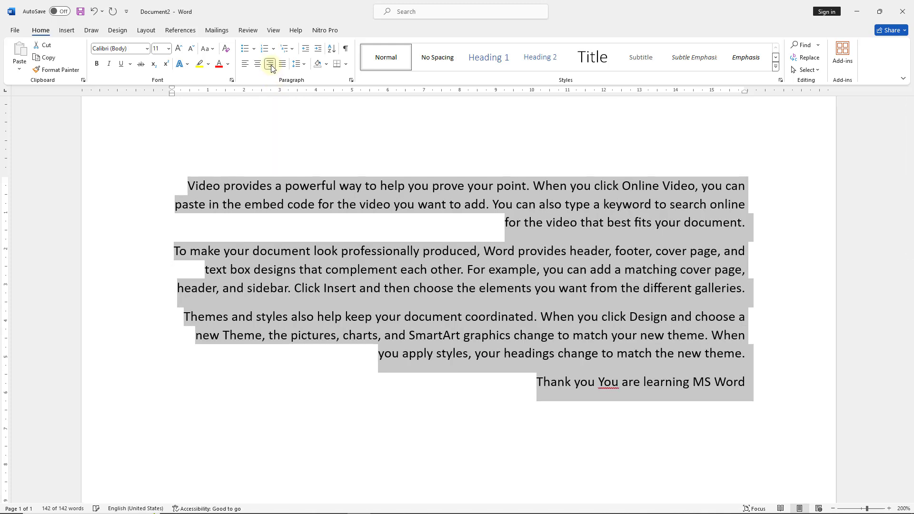
left_click(245, 63)
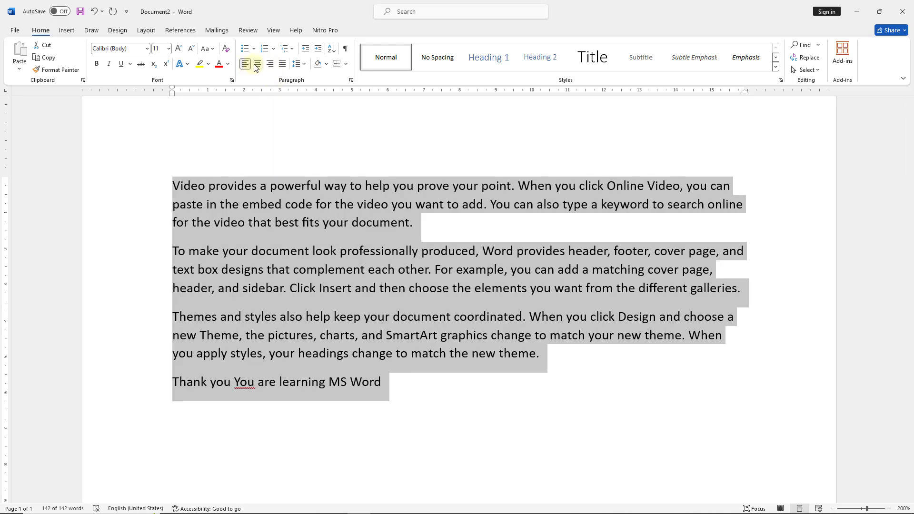
left_click(256, 66)
left_click(245, 65)
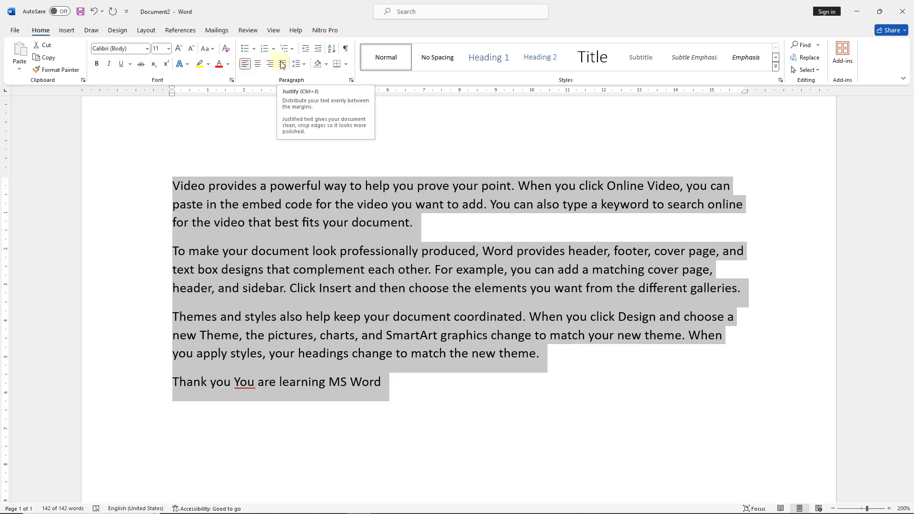
Step: Justify all the text so it is distributed evenly between the margins, and clear the selection
left_click(282, 64)
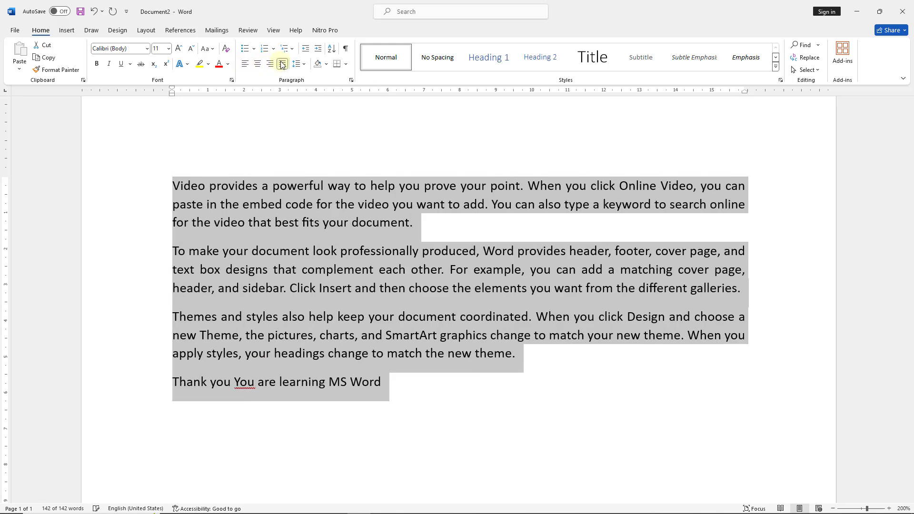
left_click(282, 64)
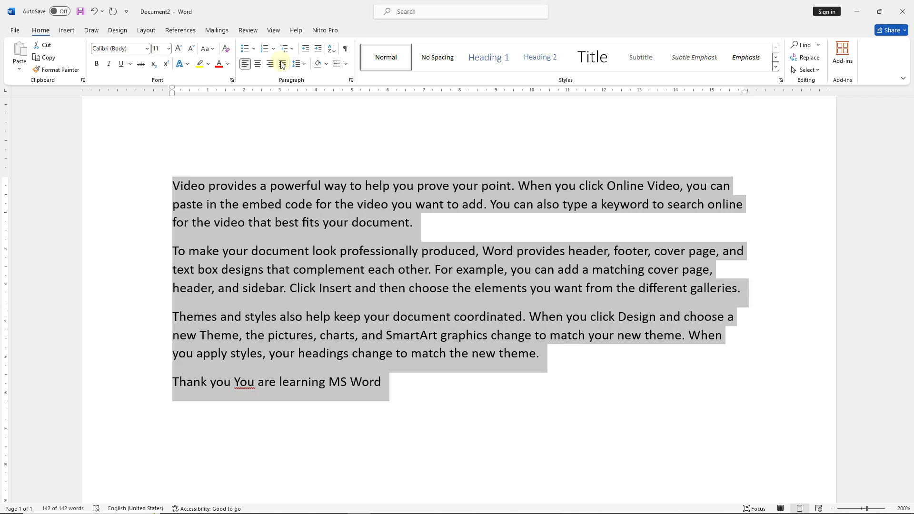
left_click(282, 64)
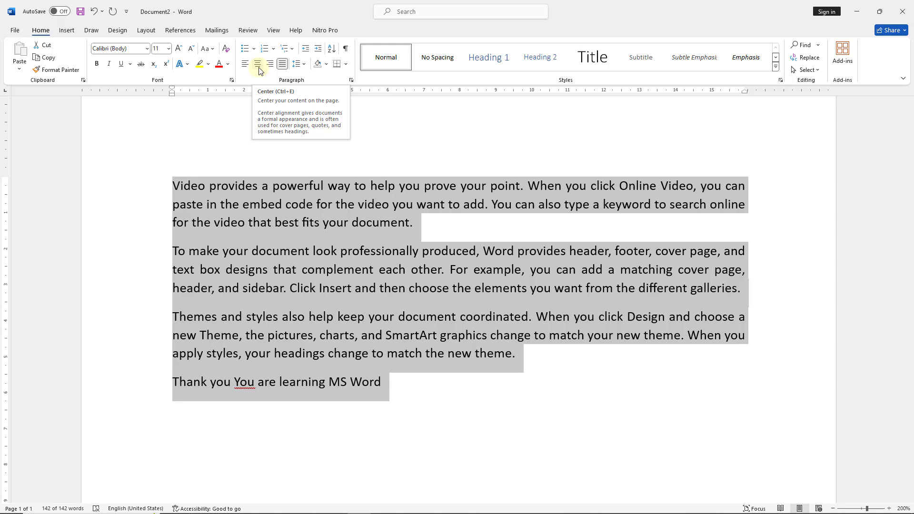
left_click(289, 188)
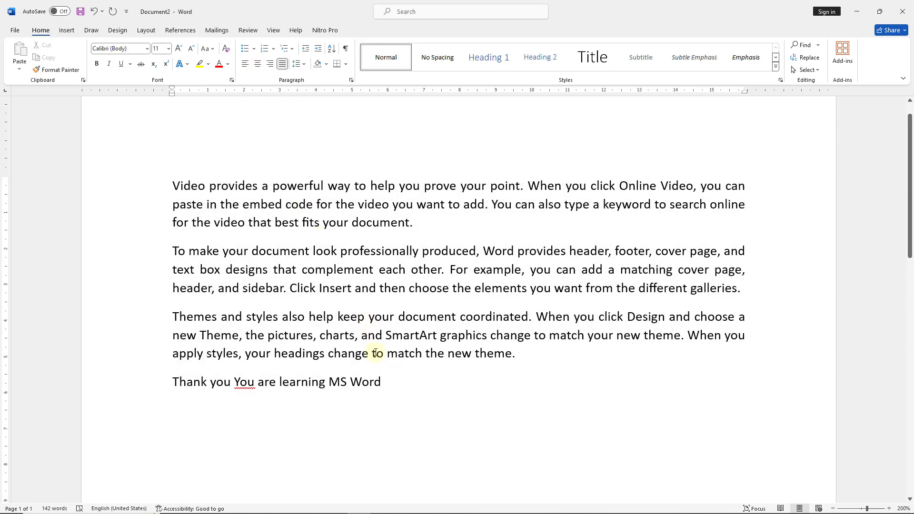
Step: Set the line spacing of all the text to exactly 24 pt through the line spacing options
left_click_drag(387, 385, 174, 179)
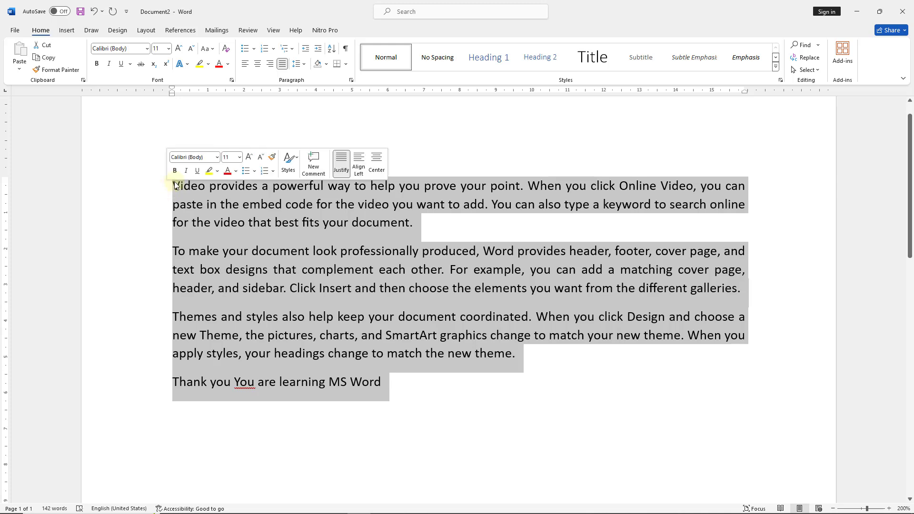
left_click(300, 67)
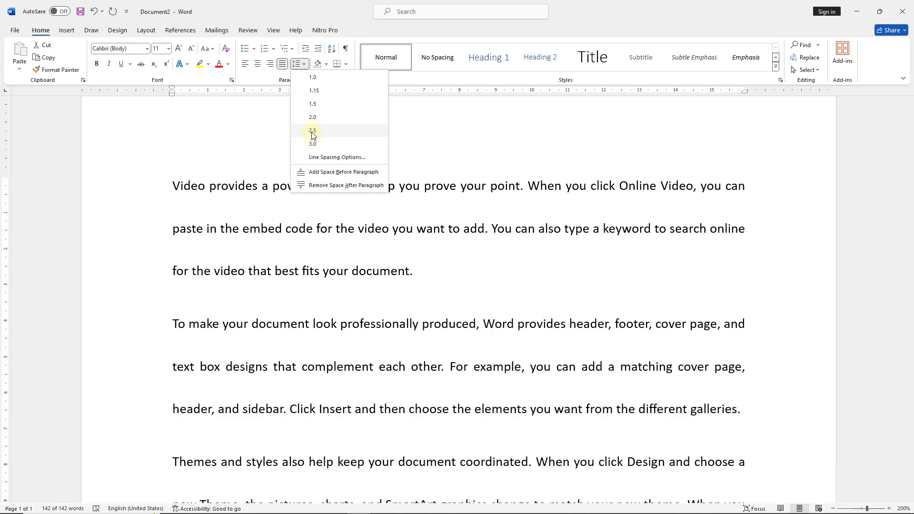
left_click(328, 158)
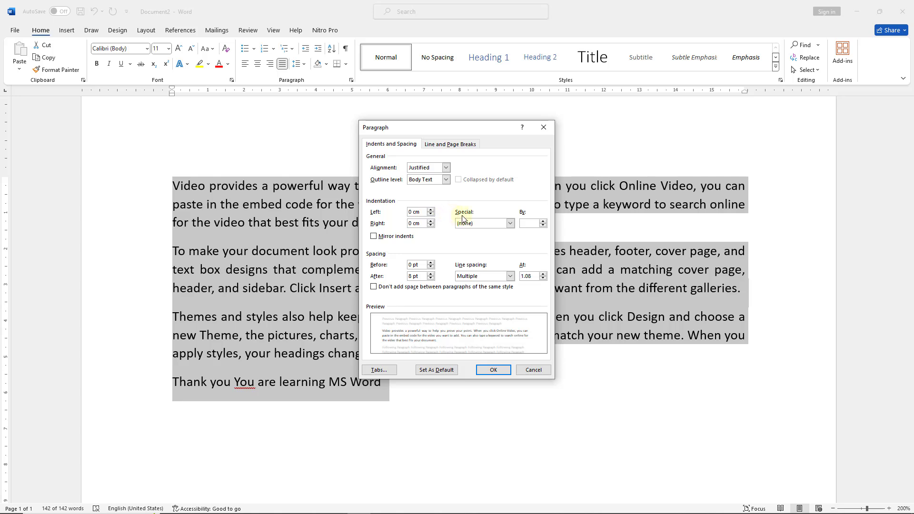
left_click(510, 276)
left_click(485, 309)
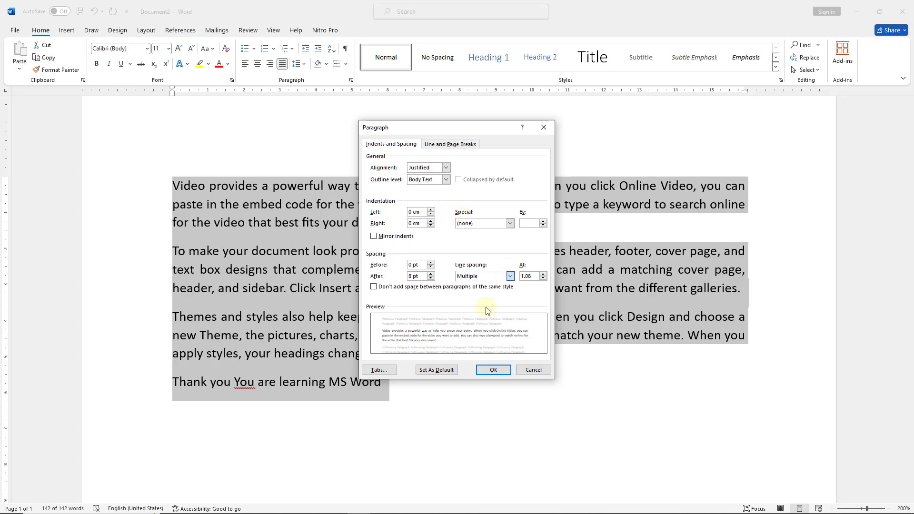
left_click(543, 274)
left_click(543, 275)
left_click(543, 274)
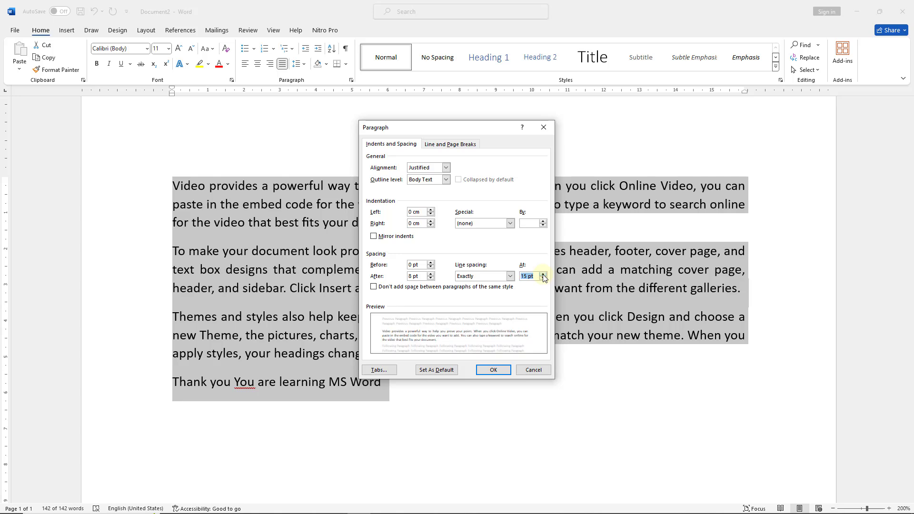
left_click(543, 274)
left_click(543, 274)
left_click(543, 274)
left_click(543, 275)
left_click(543, 274)
left_click(544, 274)
left_click(543, 274)
left_click(544, 274)
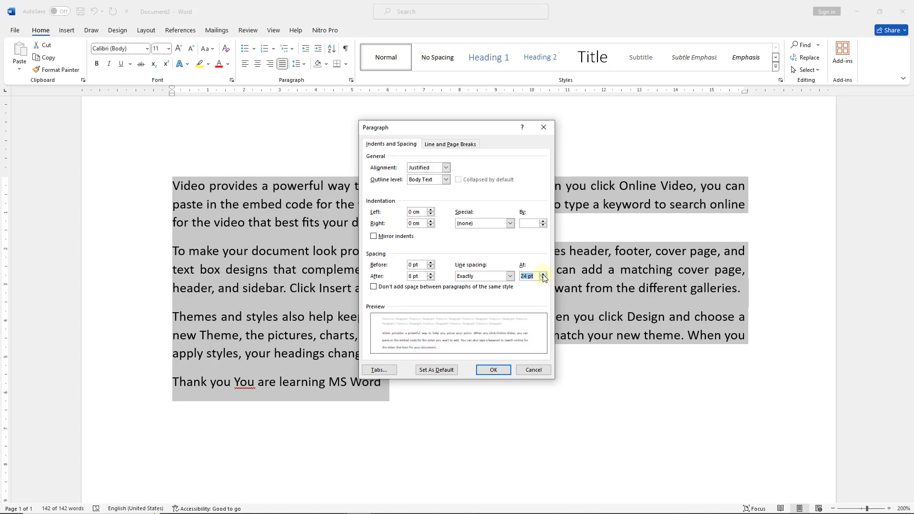
left_click(544, 274)
left_click(491, 370)
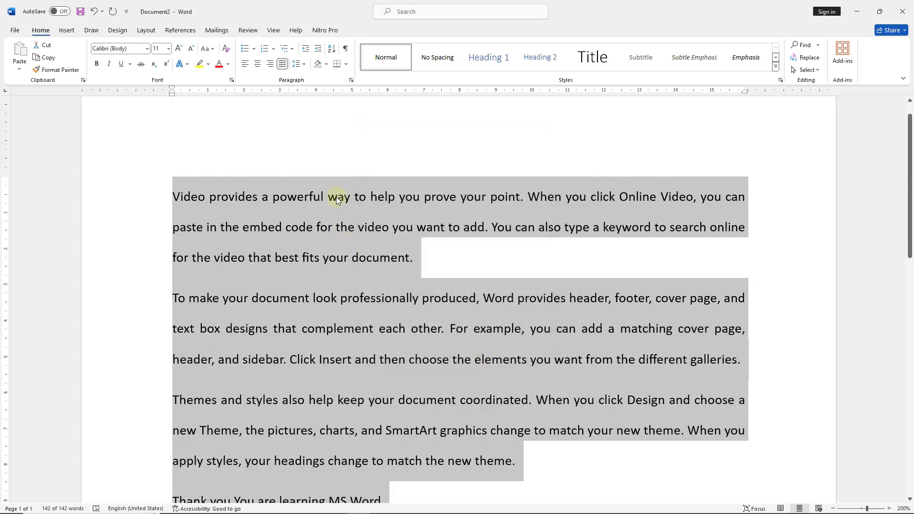
Step: Set the line spacing of all the text to 2.5 and remove the space after the paragraphs
left_click(301, 64)
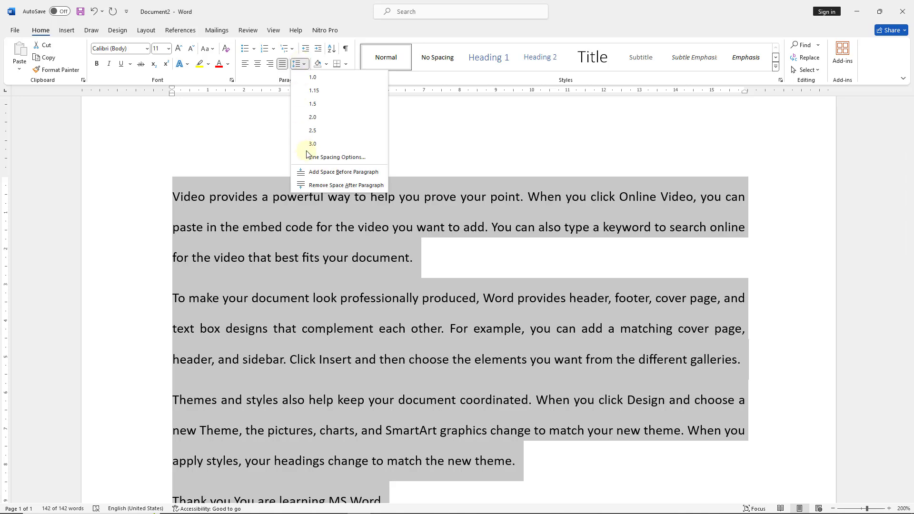
left_click(316, 185)
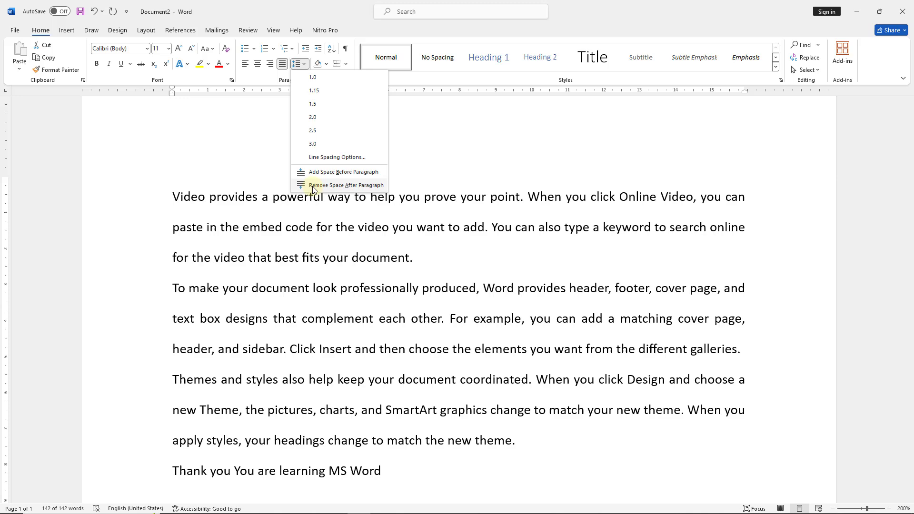
left_click(319, 131)
left_click(304, 66)
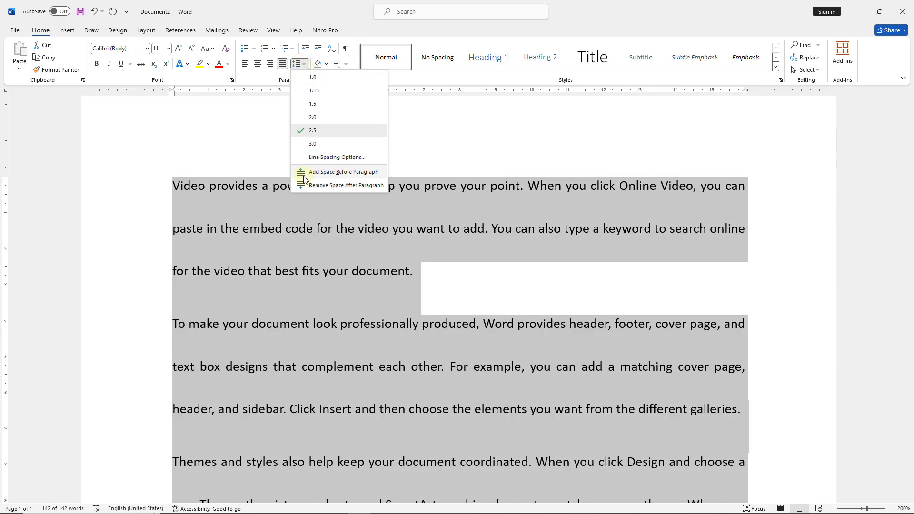
left_click(307, 185)
Step: Set the line spacing of all the text to 1.5 and clear the selection
left_click(303, 64)
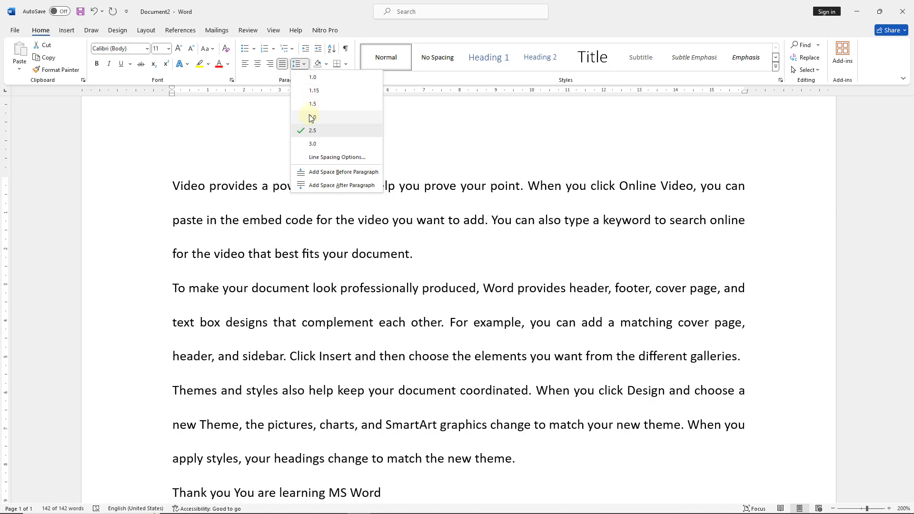
left_click(312, 104)
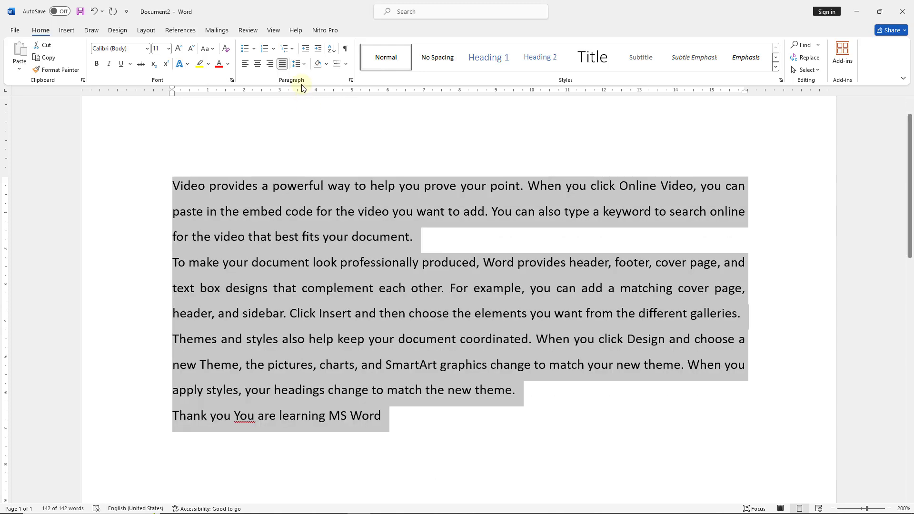
left_click(298, 65)
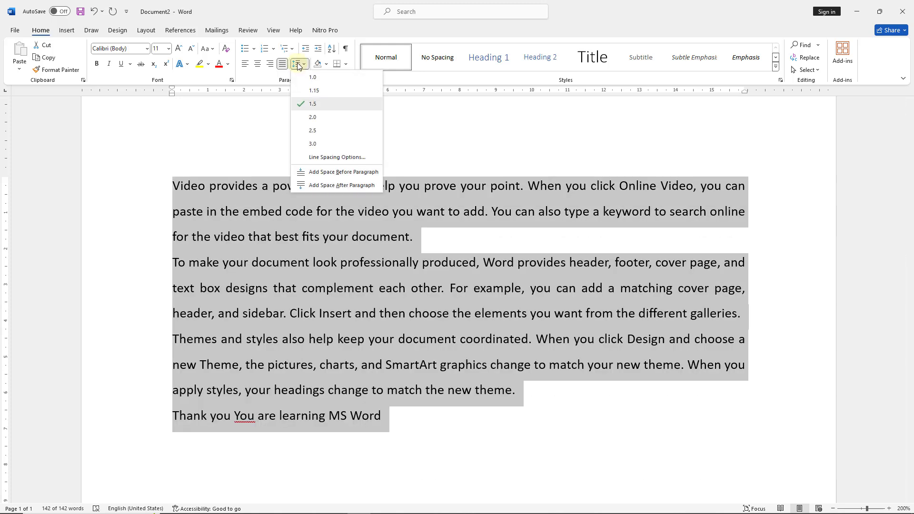
left_click(280, 224)
left_click(286, 212)
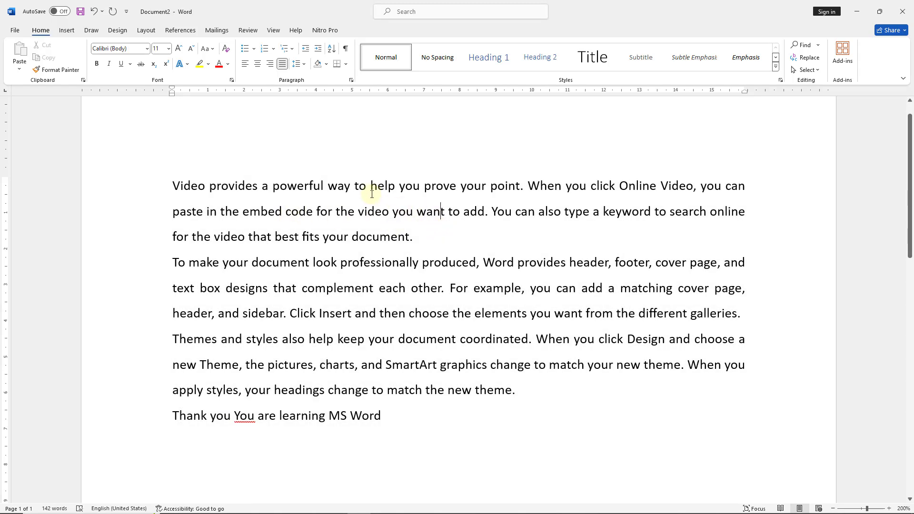
Step: Shade the second paragraph with a lighter gold theme colour, with high-contrast colours turned off
left_click(406, 262)
left_click(327, 64)
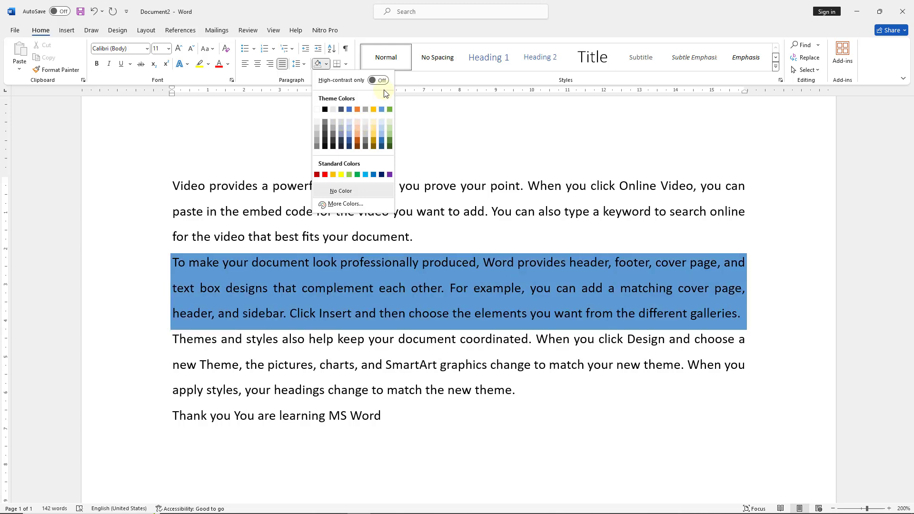
left_click(378, 80)
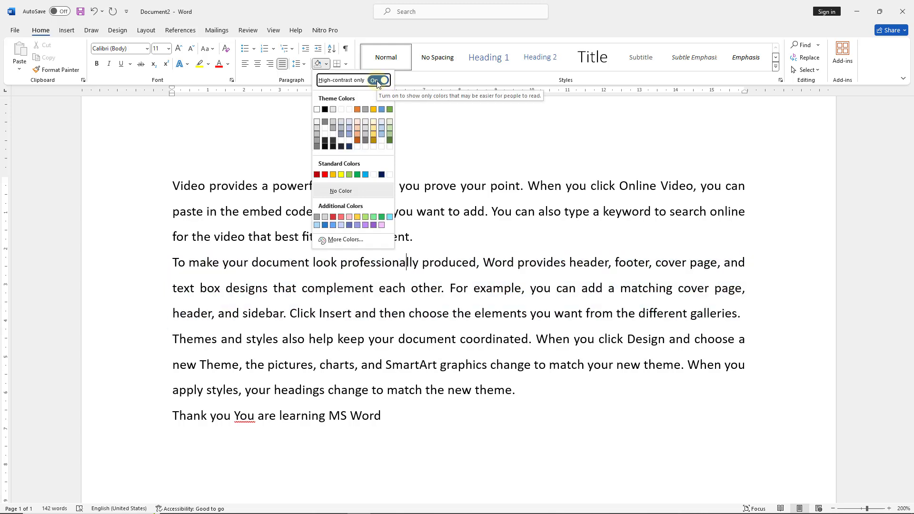
left_click(378, 80)
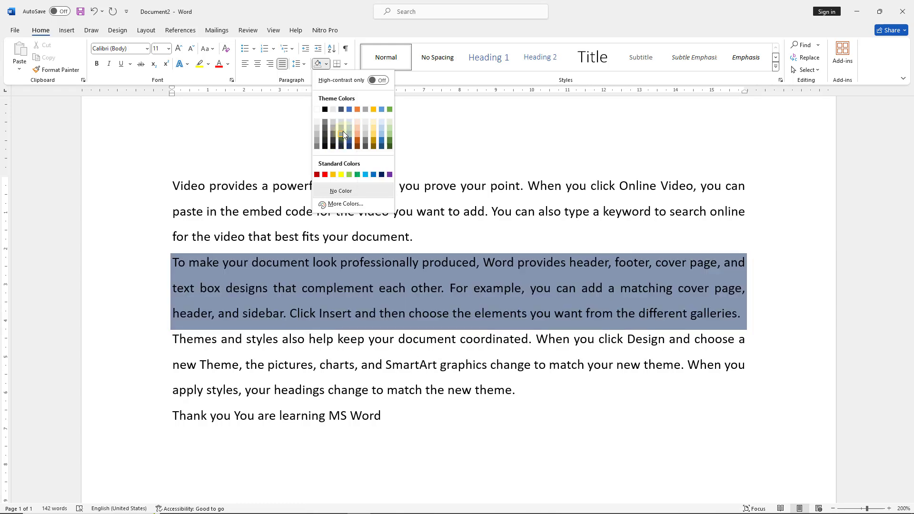
left_click(376, 132)
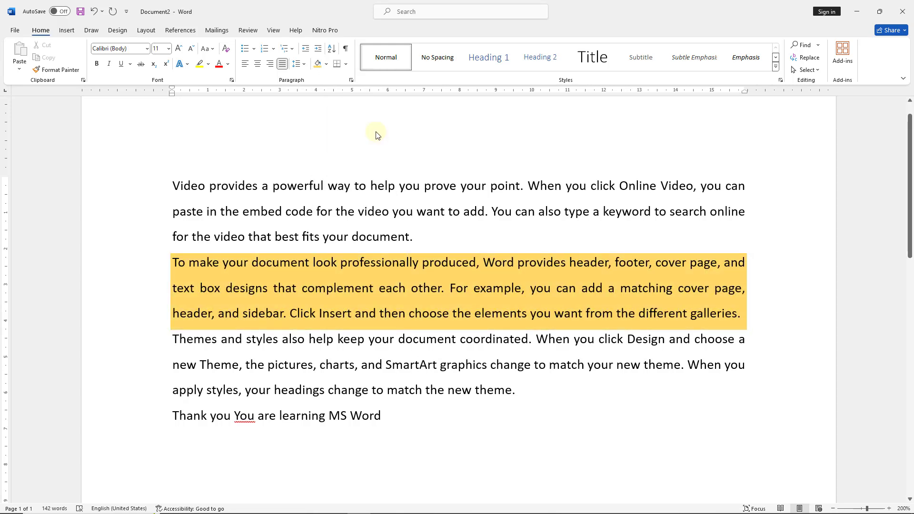
Step: Shade the first paragraph with a light purple picked from the additional standard colours
left_click(419, 232)
left_click(326, 64)
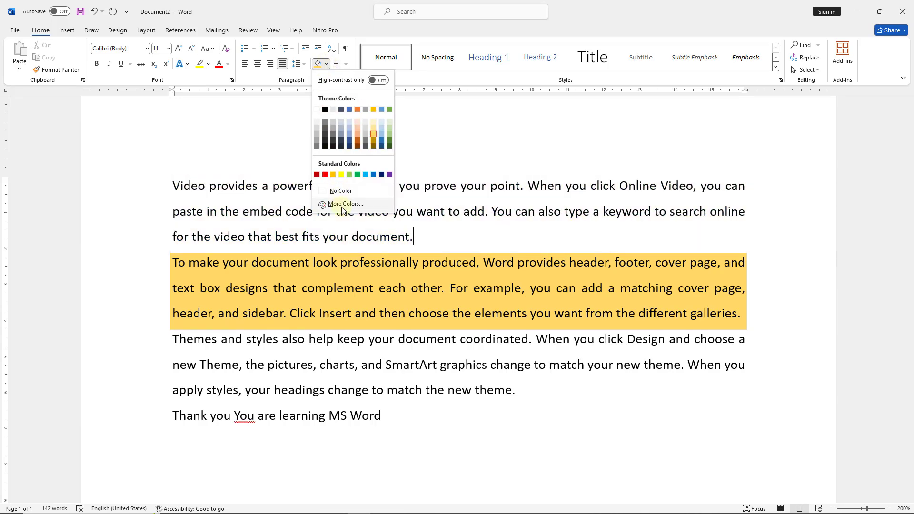
left_click(346, 204)
left_click(399, 188)
left_click(414, 241)
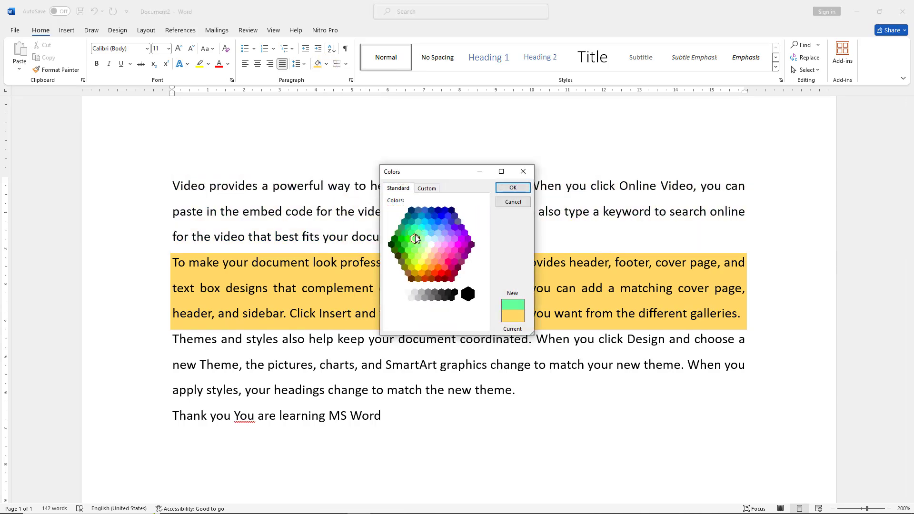
left_click(448, 248)
left_click(447, 239)
left_click(508, 189)
Step: Choose a box border with a thin-thick double line style for the first paragraph in the Borders and Shading settings
left_click(348, 64)
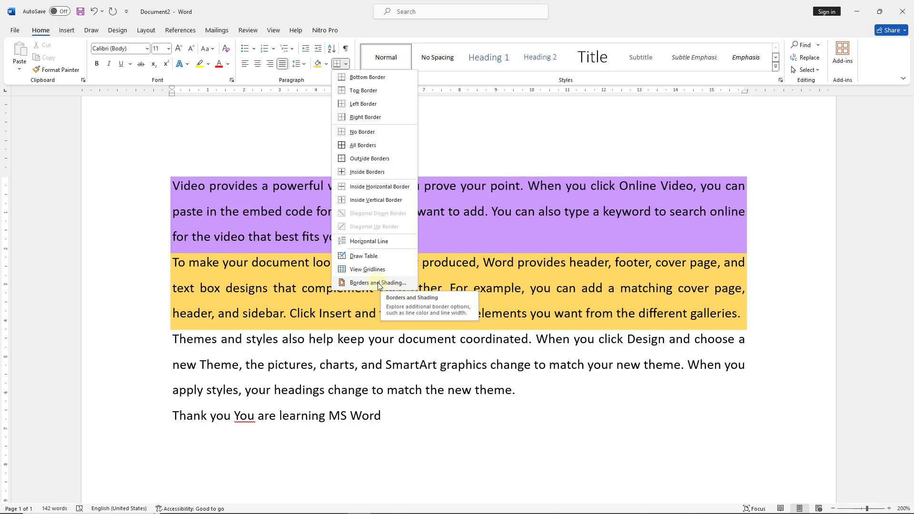
left_click(378, 281)
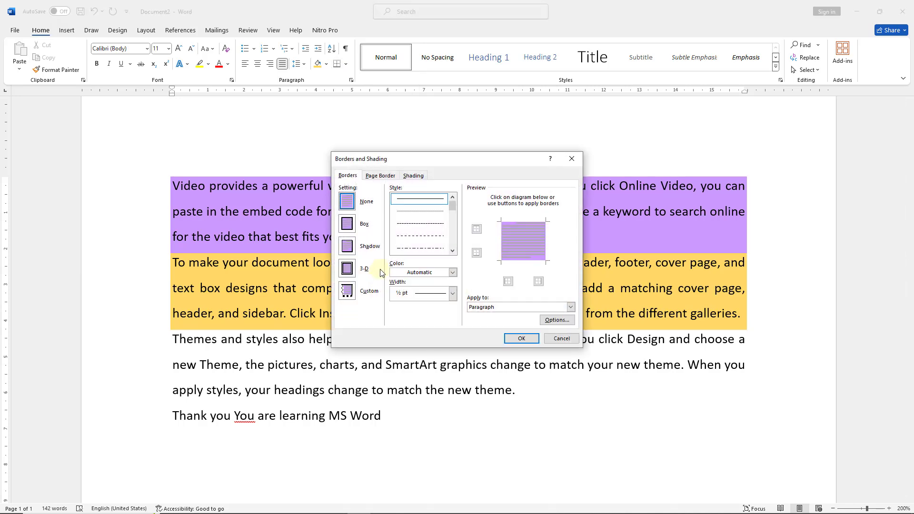
left_click(453, 251)
left_click(453, 251)
left_click(452, 251)
left_click(453, 251)
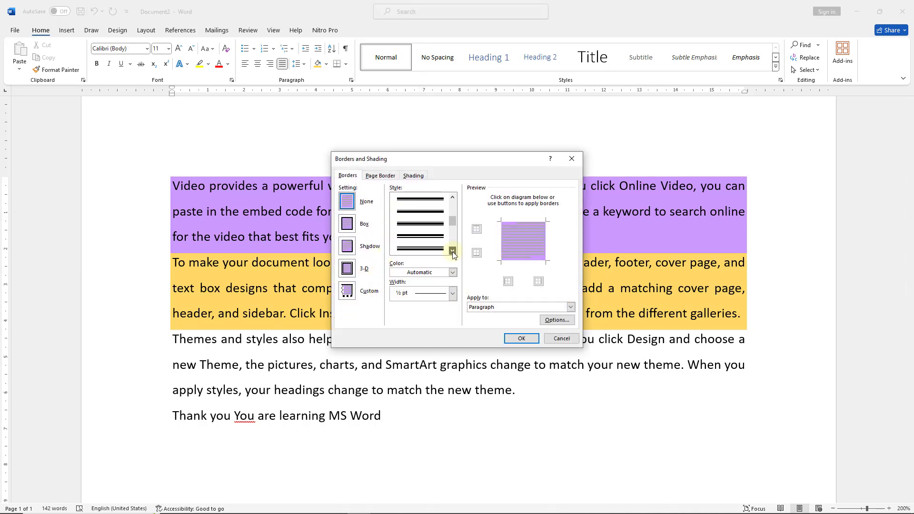
left_click(452, 251)
left_click(453, 251)
left_click(430, 236)
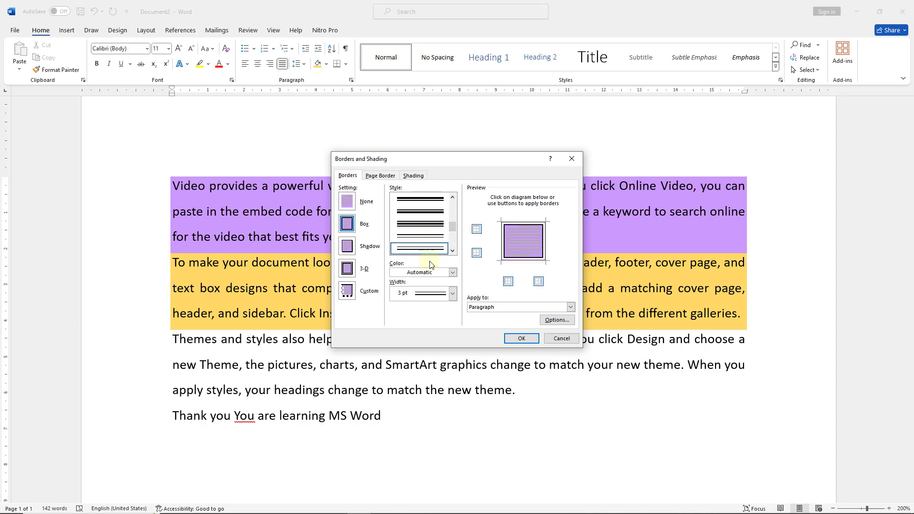
Step: Set the first paragraph's border colour to red and its width to ¾ pt, and apply the border
left_click(453, 273)
left_click(404, 375)
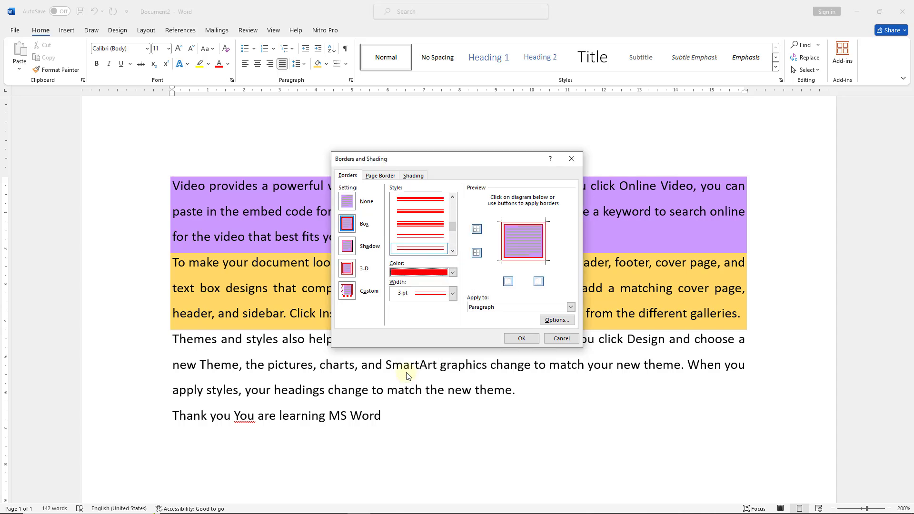
left_click(453, 294)
left_click(430, 332)
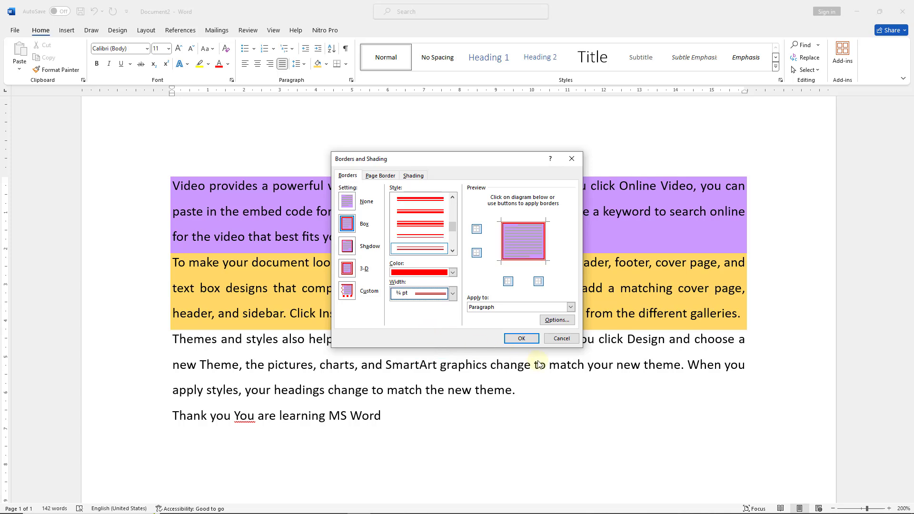
left_click(521, 338)
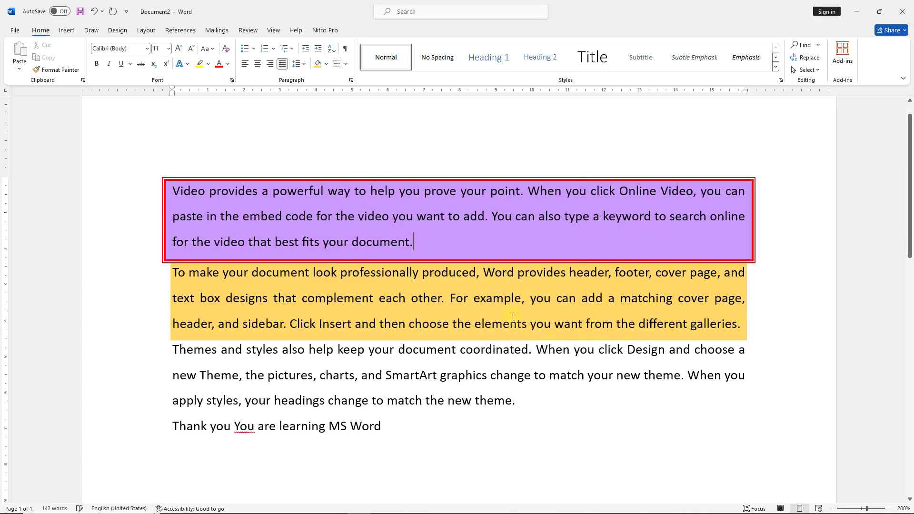
Step: Left-align the second paragraph, leaving its line spacing at 1.5
left_click(314, 298)
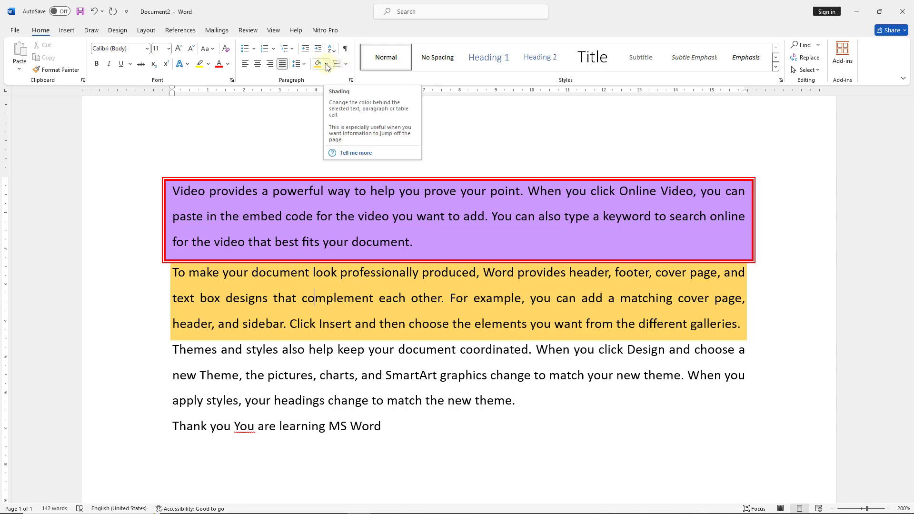
left_click(302, 65)
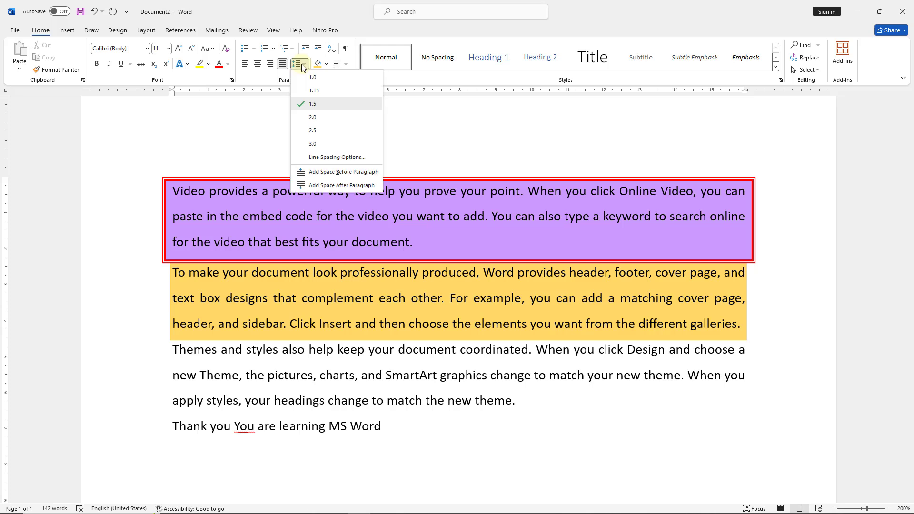
left_click(302, 65)
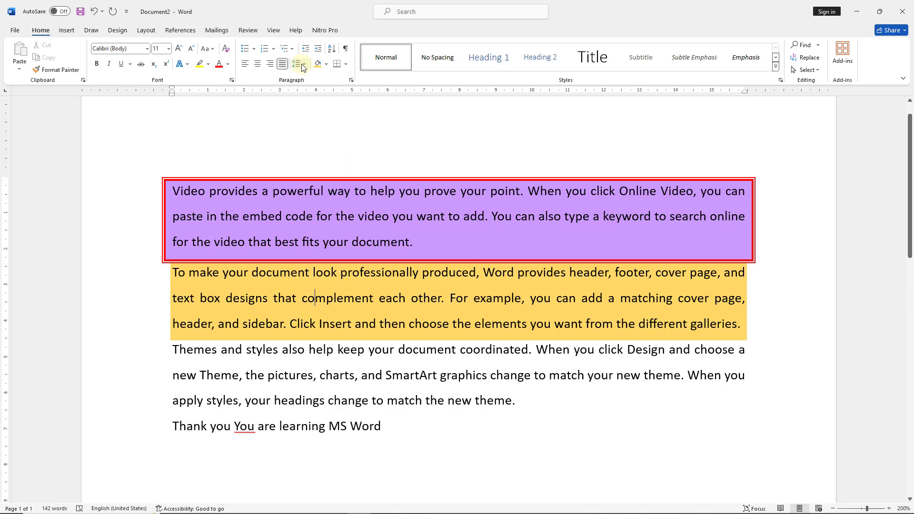
left_click(245, 64)
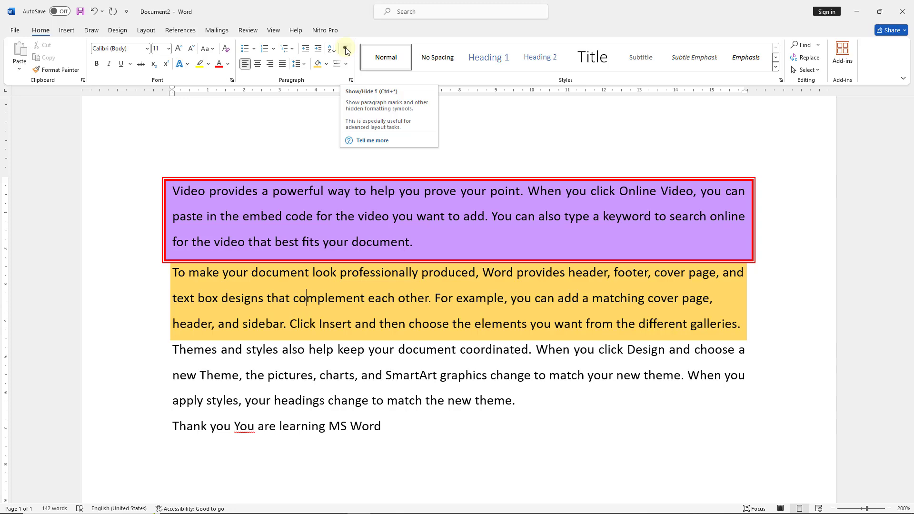
Step: Hide the text of the first paragraph with the Hidden font effect
left_click_drag(421, 242, 173, 185)
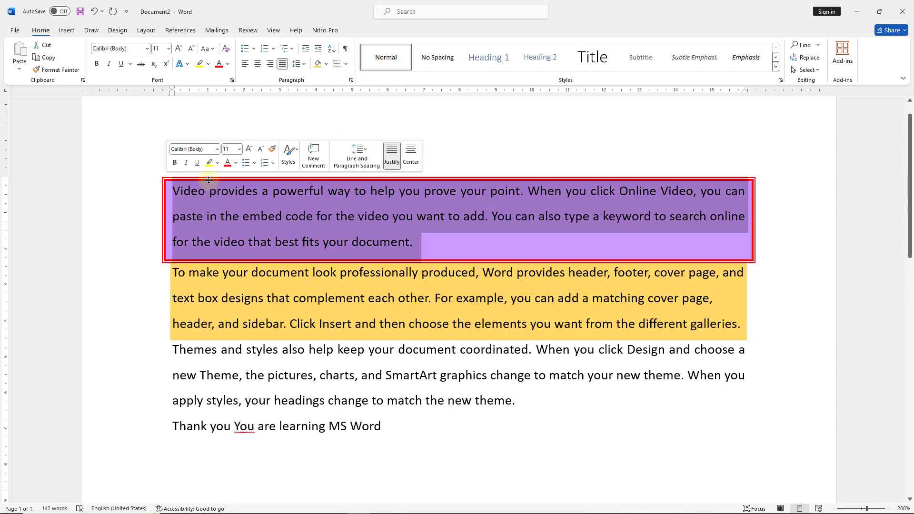
key("ctrl+d")
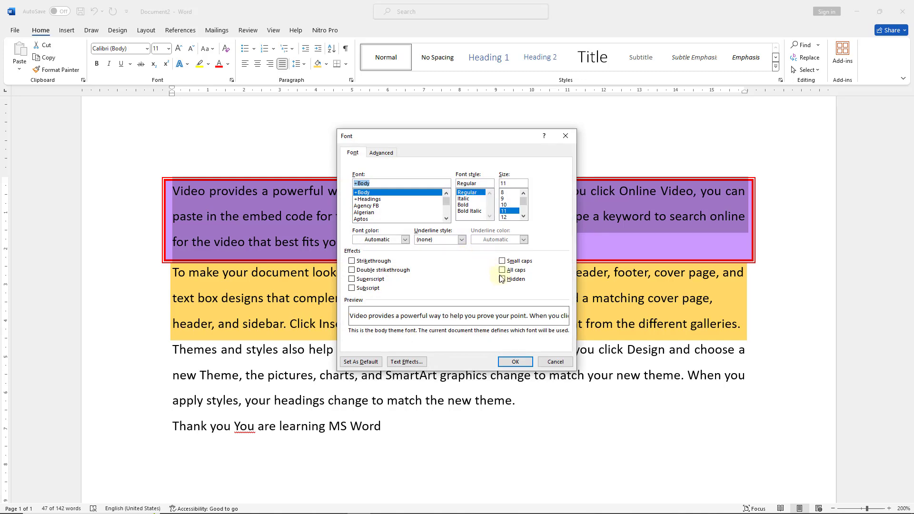
left_click(501, 279)
left_click(515, 362)
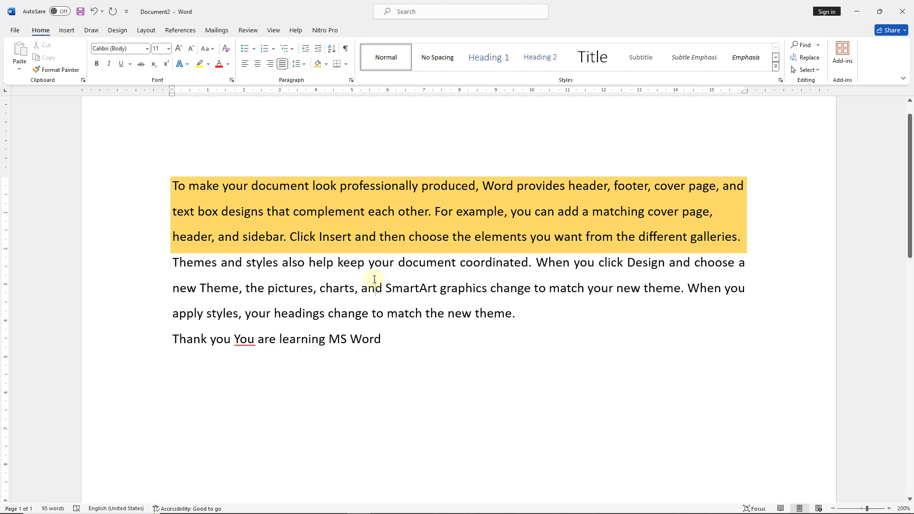
Step: Toggle the formatting marks to check the hidden first paragraph, and leave the marks turned off
left_click(346, 50)
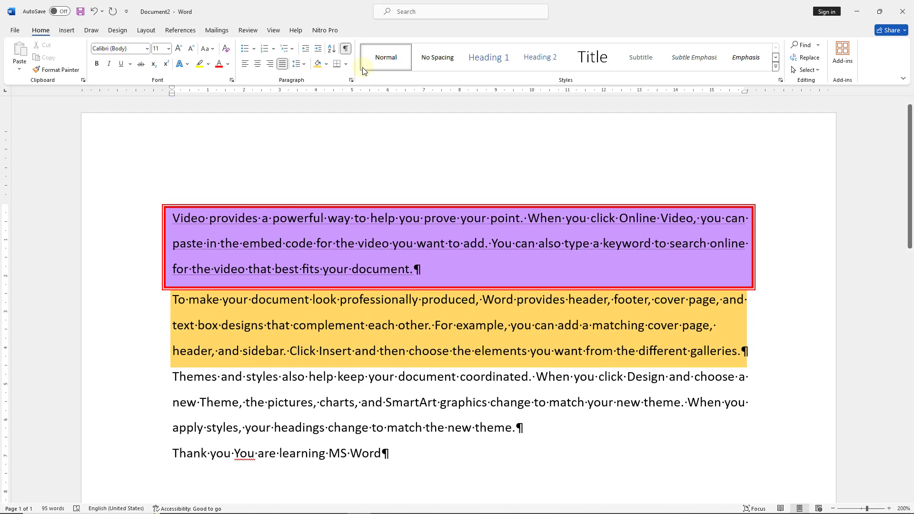
left_click(346, 49)
left_click(346, 49)
left_click(346, 50)
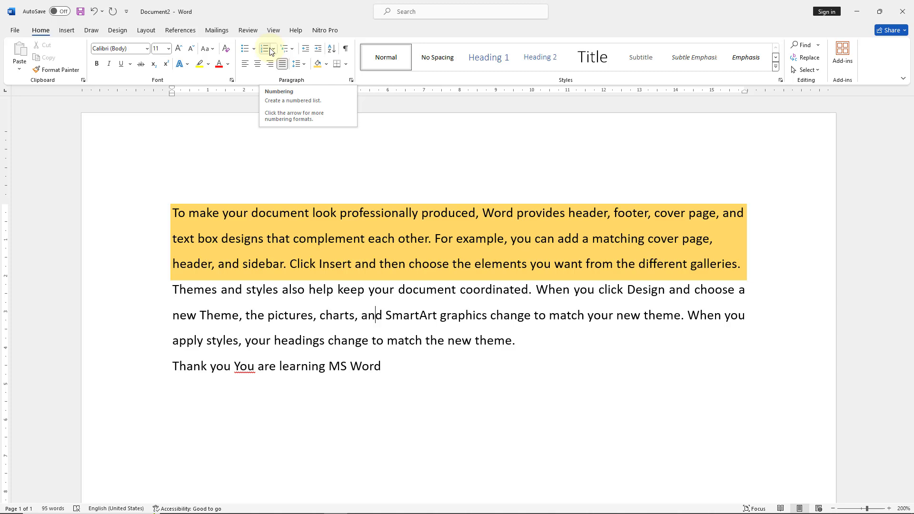
Step: Create a new blank document for a multilevel list example
left_click(412, 382)
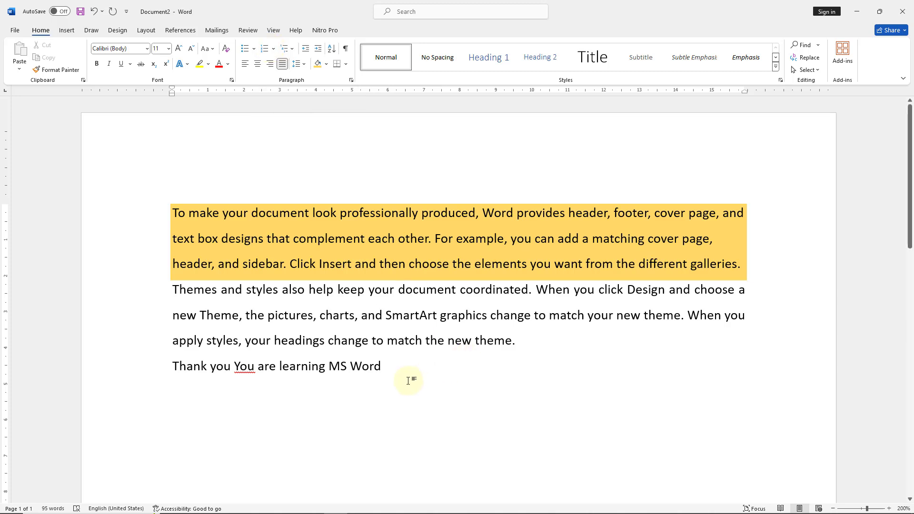
key("ctrl+n")
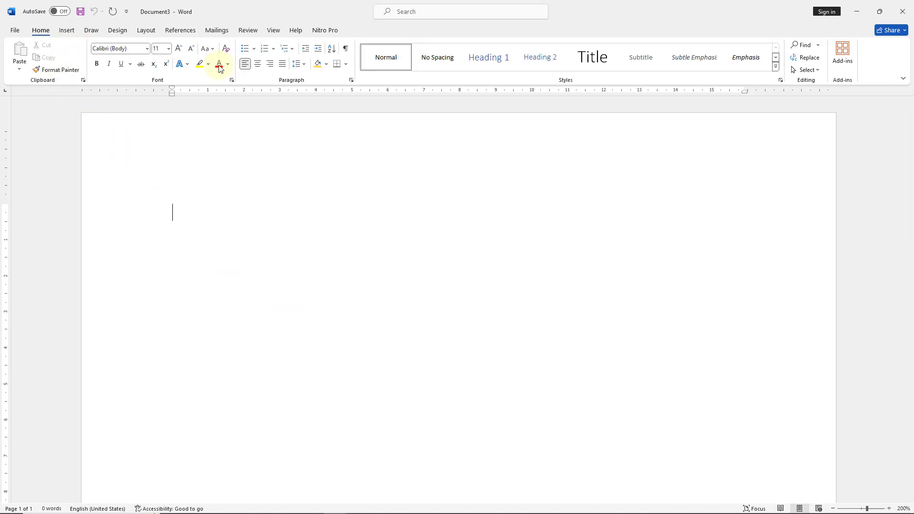
left_click(293, 49)
left_click(292, 51)
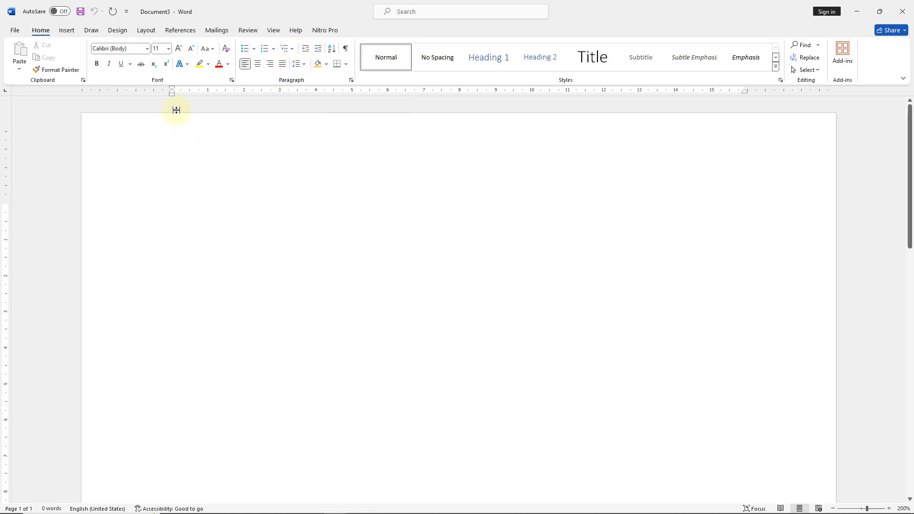
Step: Enter the heading "Animal's name" followed by "Horse" and "Elephant", each on its own line
type("Animal")
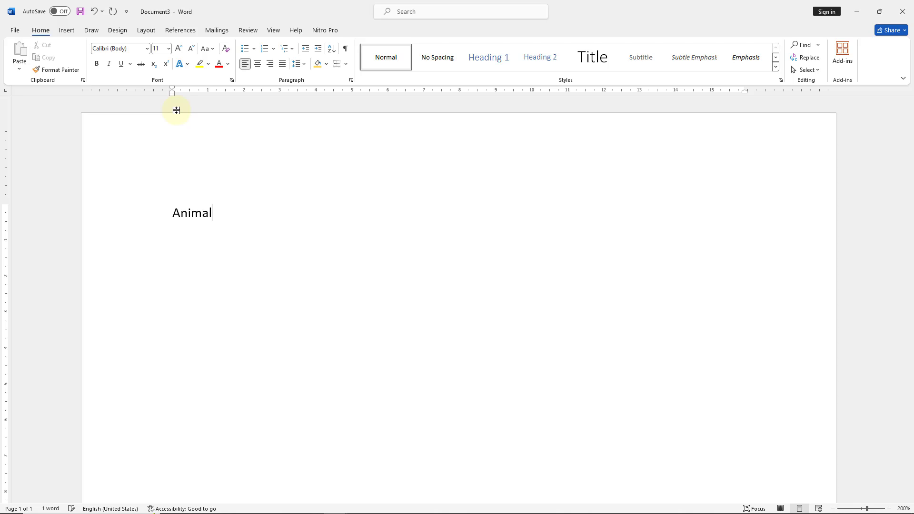
type("'s nameHorse")
key("Return")
type("Ee")
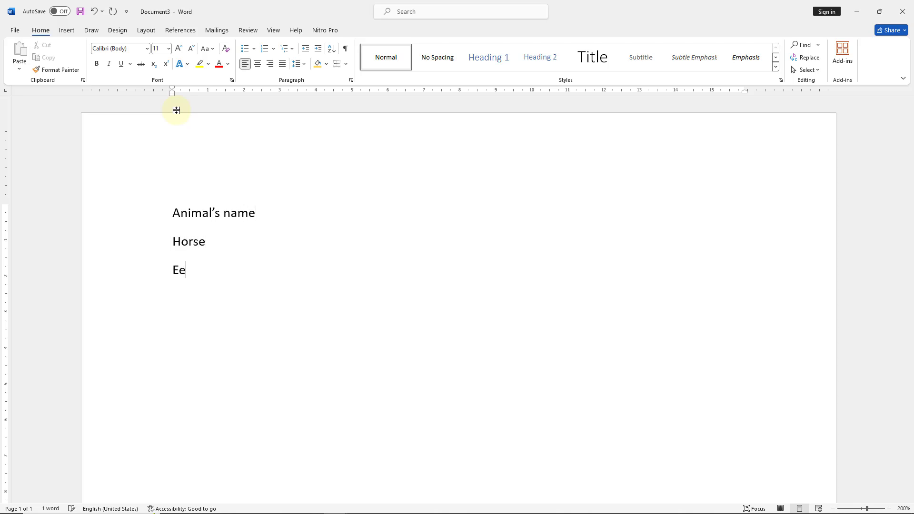
key("BackSpace")
type("lephant")
key("Return")
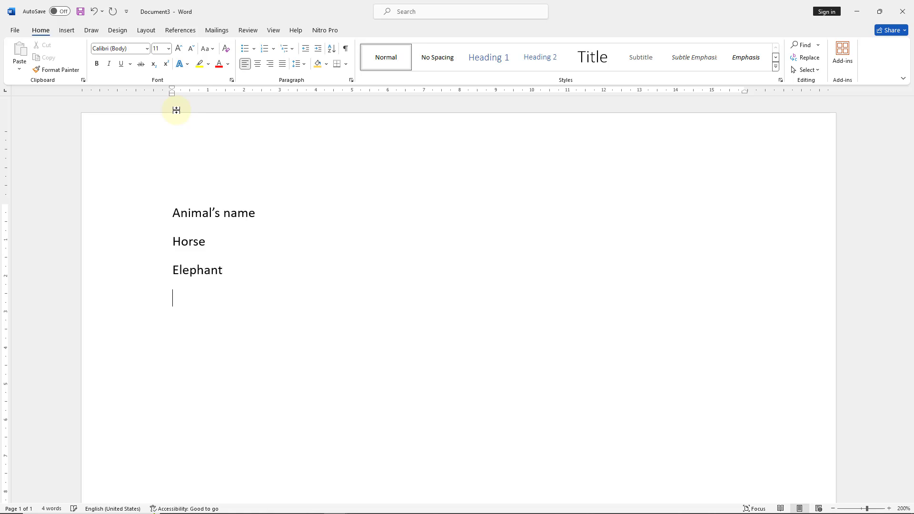
Step: Add the heading "Bird's name" followed by "Sparrow" and "Crow" on separate lines below "Elephant"
type("VB")
key("BackSpace")
key("BackSpace")
type("Birds")
key("BackSpace")
type("'s name")
key("Return")
type("Sparrow")
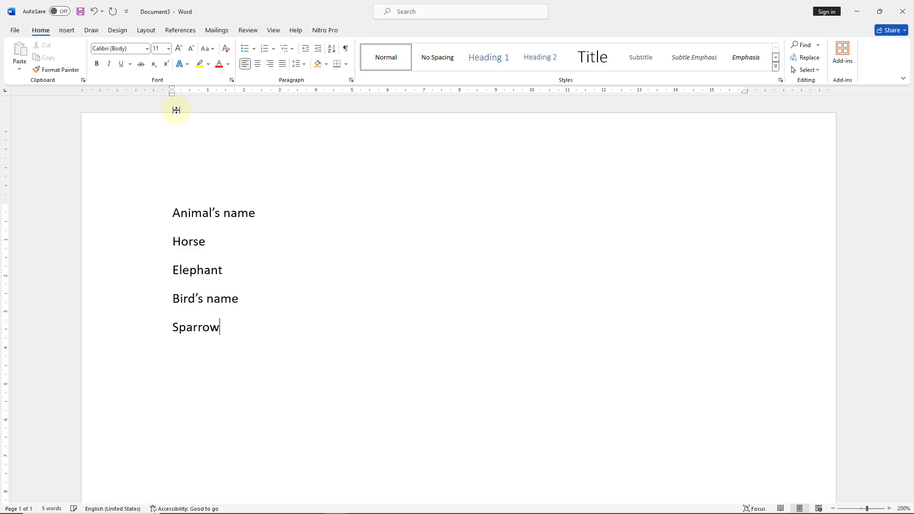
key("Return")
type("Crow")
Step: Add the heading "Vegetable's Name" followed by "Okra" and "Potato" on separate lines below "Crow"
type("Vegetab")
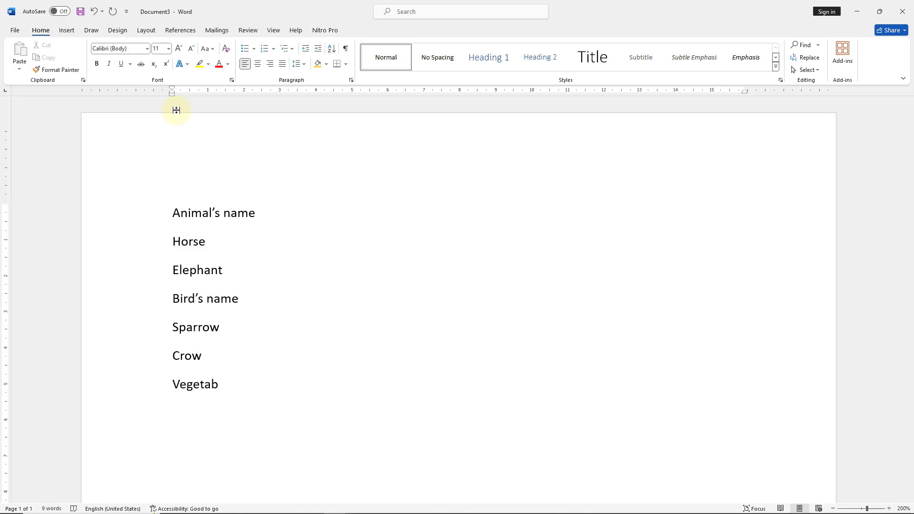
type("le's Name")
key("Return")
type("Okra")
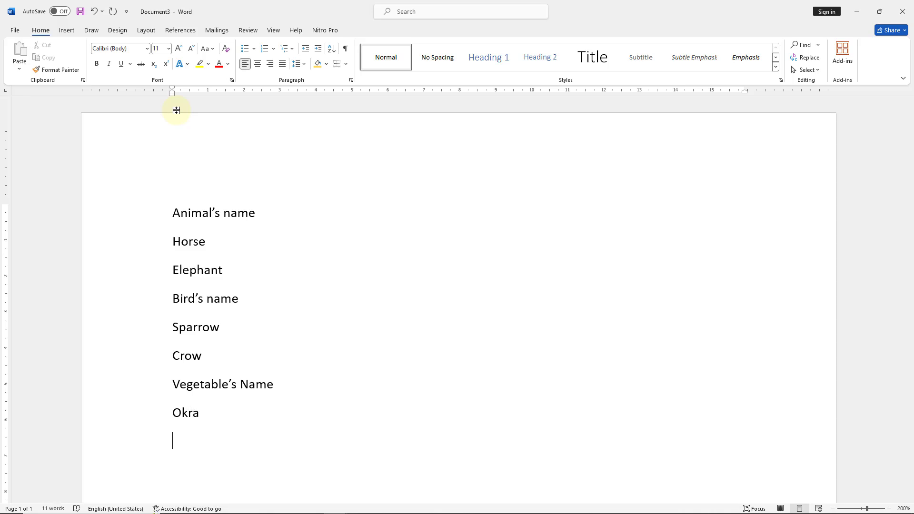
key("Return")
type("Potato")
Step: Make the "Animal's name" heading bold
left_click_drag(229, 442, 155, 224)
left_click(420, 247)
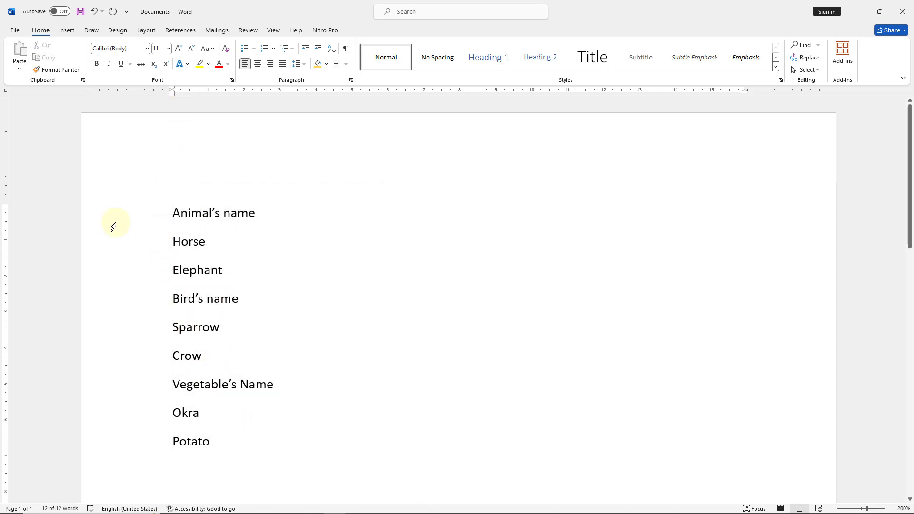
left_click(126, 217)
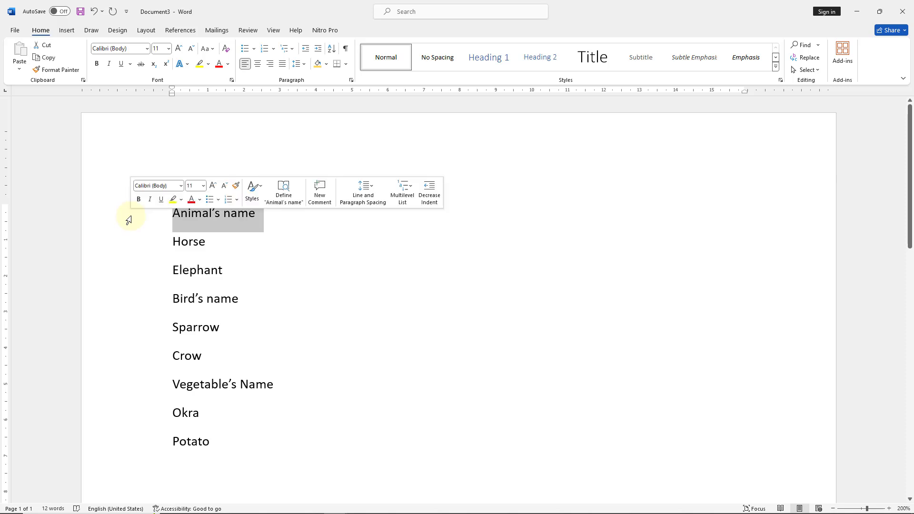
left_click(97, 64)
Step: Make the "Bird's name" and "Vegetable's Name" headings bold
left_click(155, 332)
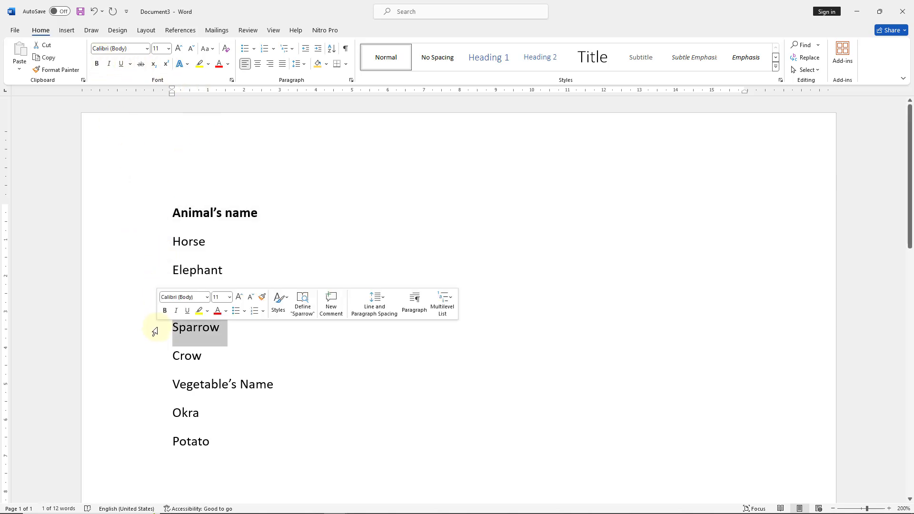
left_click(409, 257)
left_click(148, 301)
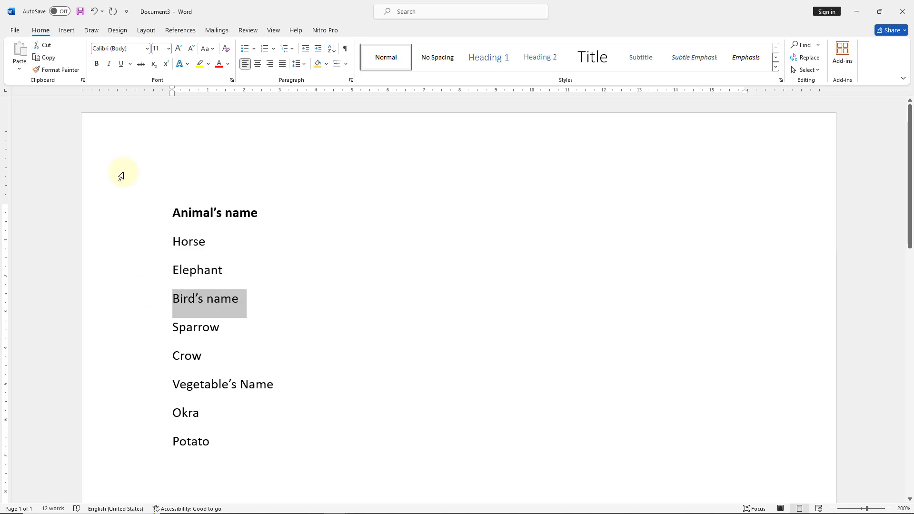
left_click(97, 63)
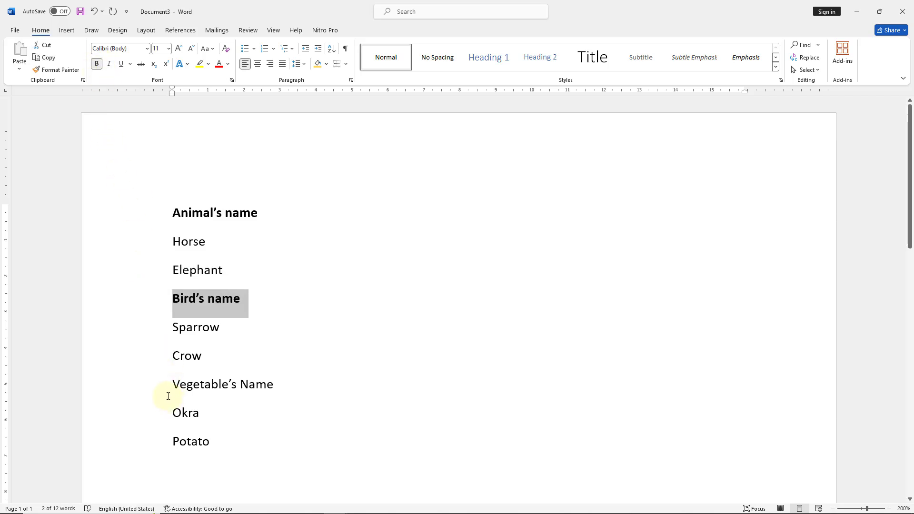
left_click(144, 387)
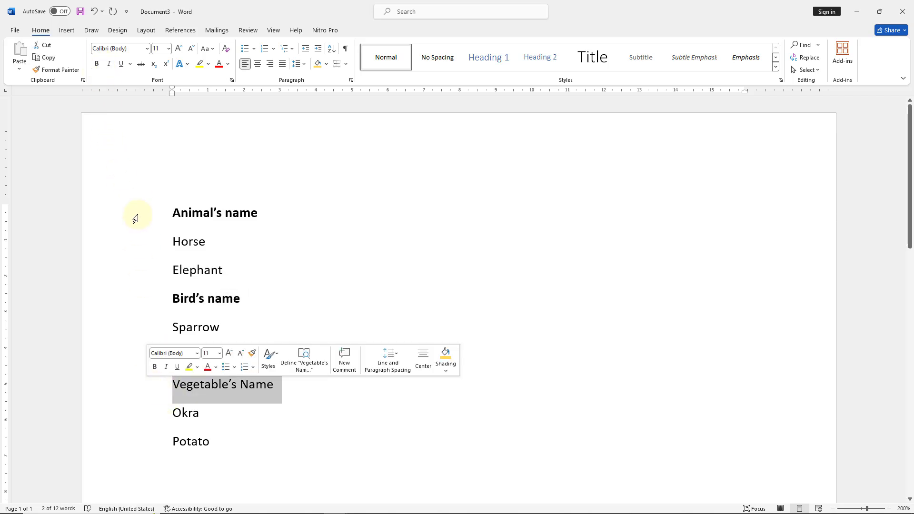
left_click(98, 64)
left_click(378, 333)
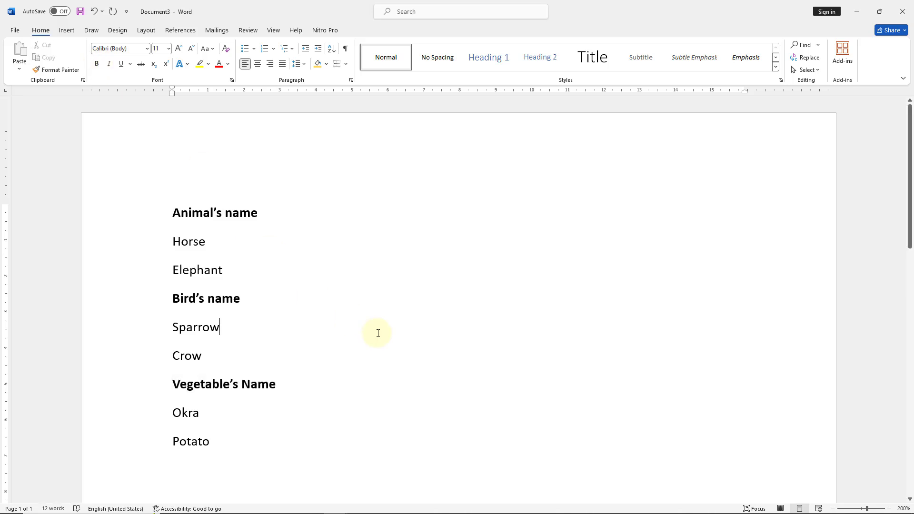
Step: Apply the 1) a) i) multilevel list format to all nine lines from "Animal's name" to "Potato"
left_click_drag(234, 446, 147, 199)
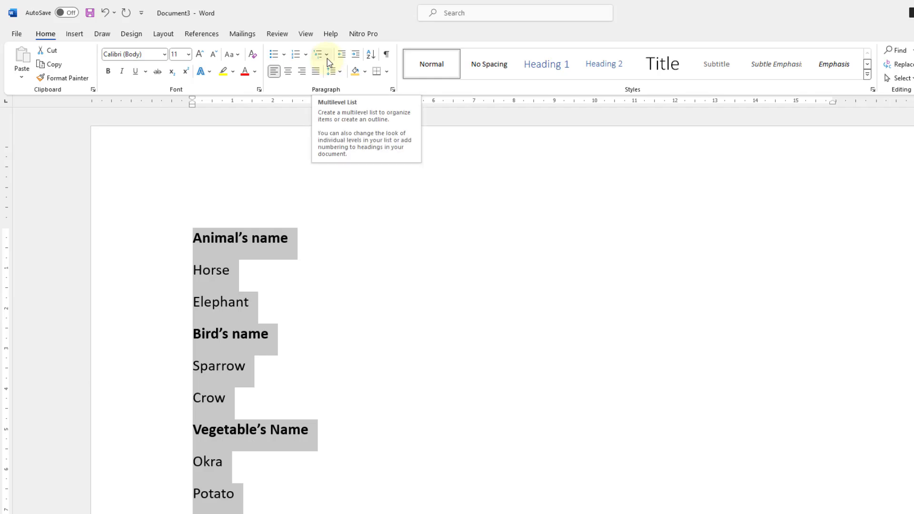
left_click(327, 56)
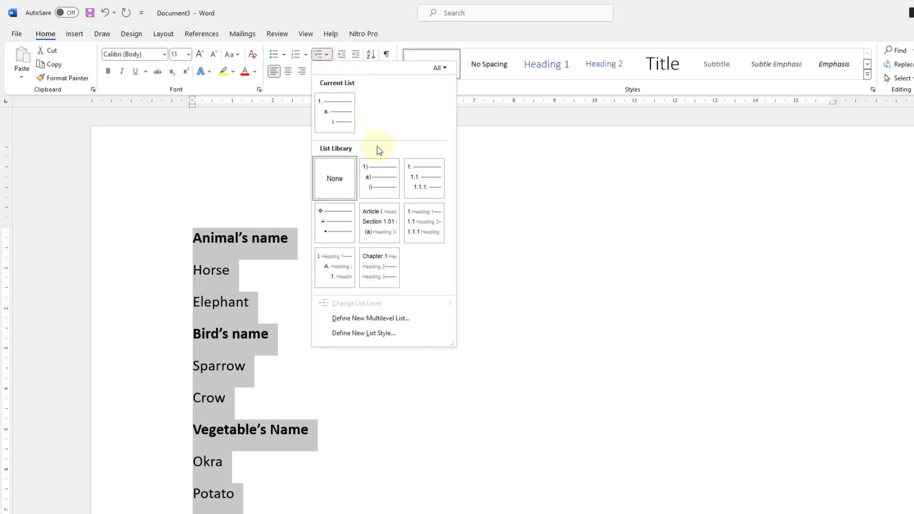
mouse_move(379, 178)
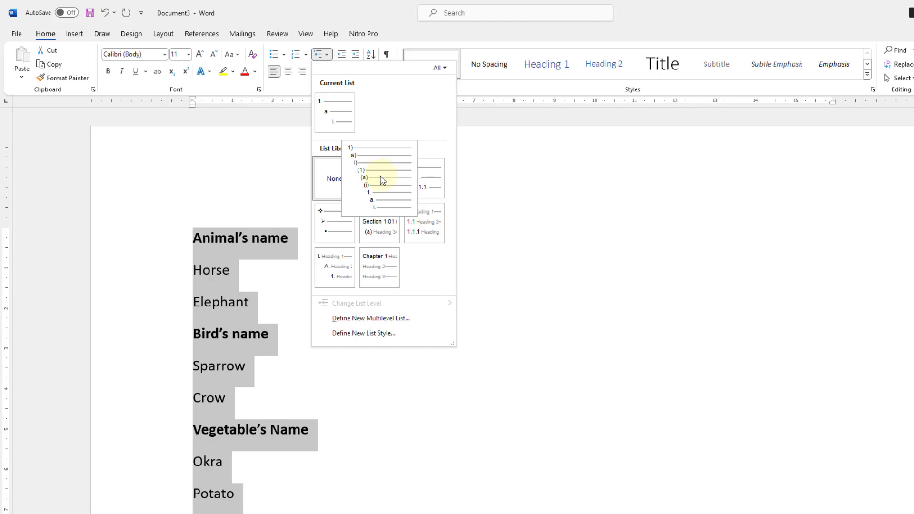
left_click(381, 180)
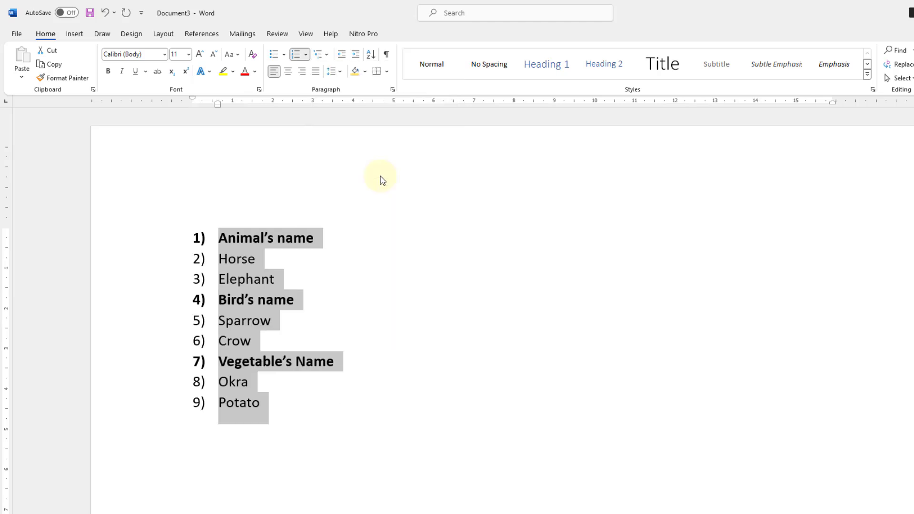
left_click(388, 262)
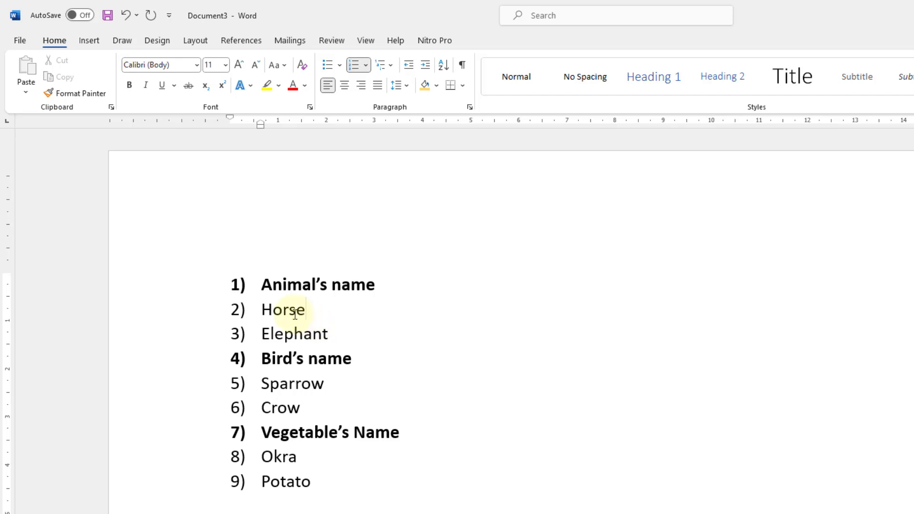
Step: Demote "Horse" and "Elephant" to second-level items under "Animal's name"
left_click_drag(329, 333, 253, 307)
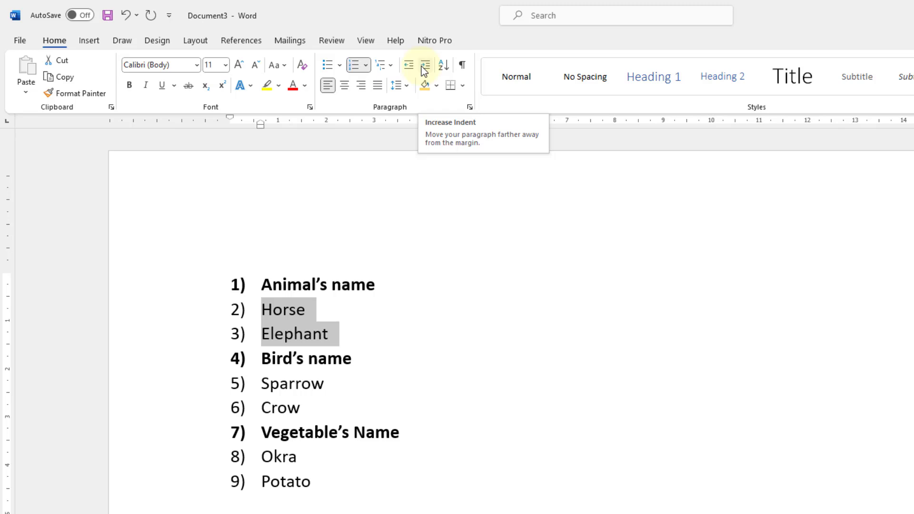
left_click(424, 70)
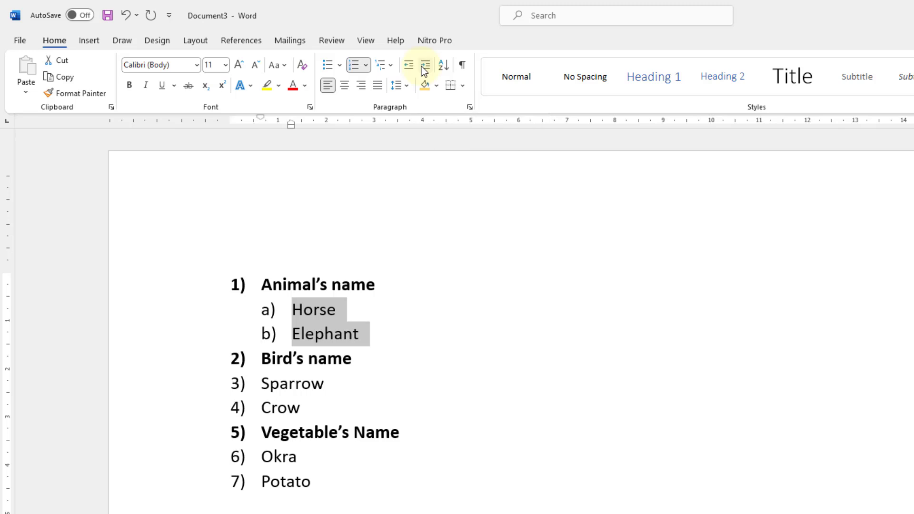
left_click(411, 328)
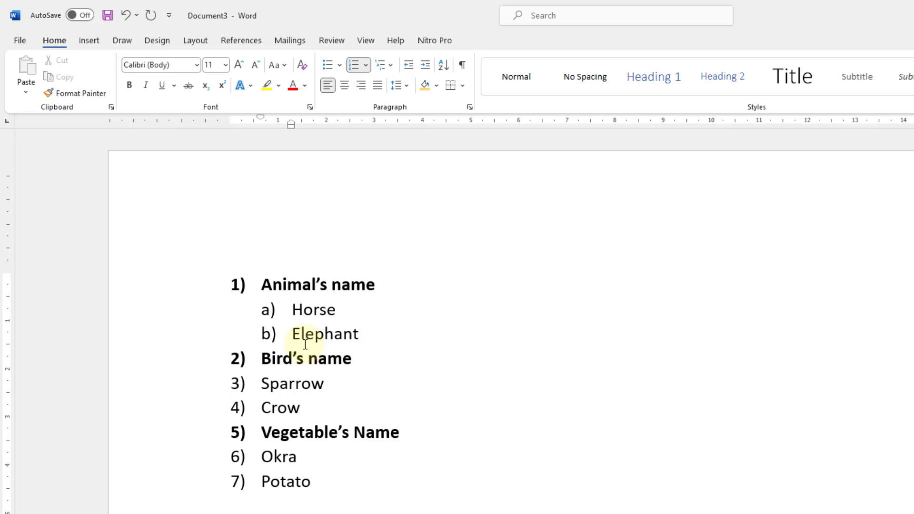
Step: Demote "Sparrow" and "Crow" to second-level items under "Bird's name"
left_click_drag(304, 418, 258, 388)
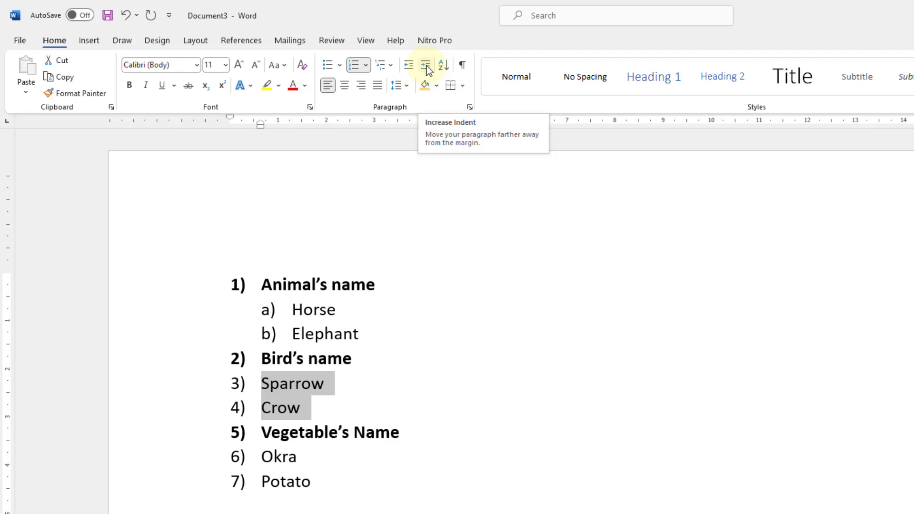
left_click(427, 67)
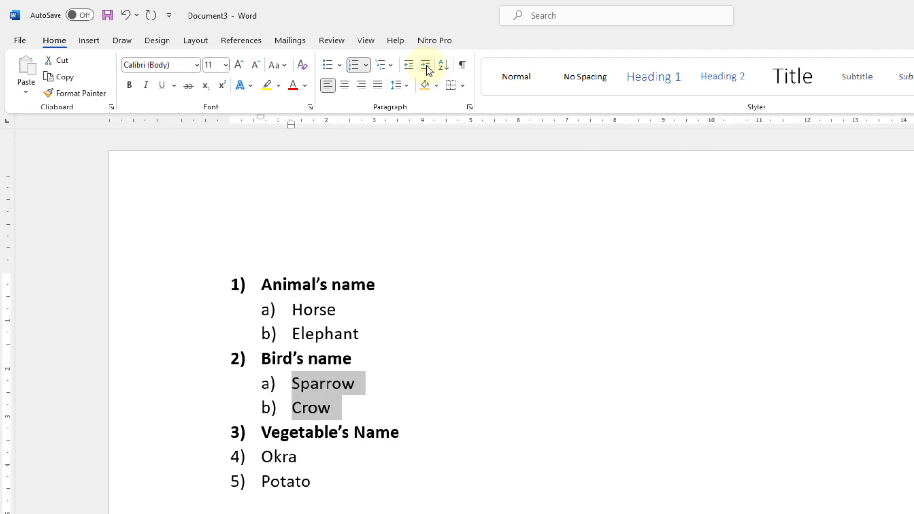
left_click(358, 394)
Step: Demote "Okra" and "Potato" to second-level items under "Vegetable's Name"
left_click(308, 482)
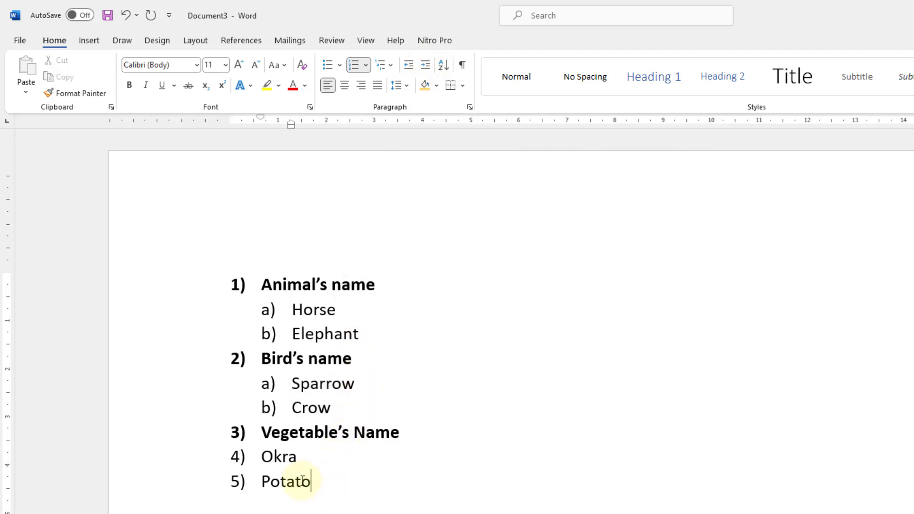
left_click_drag(303, 480, 262, 455)
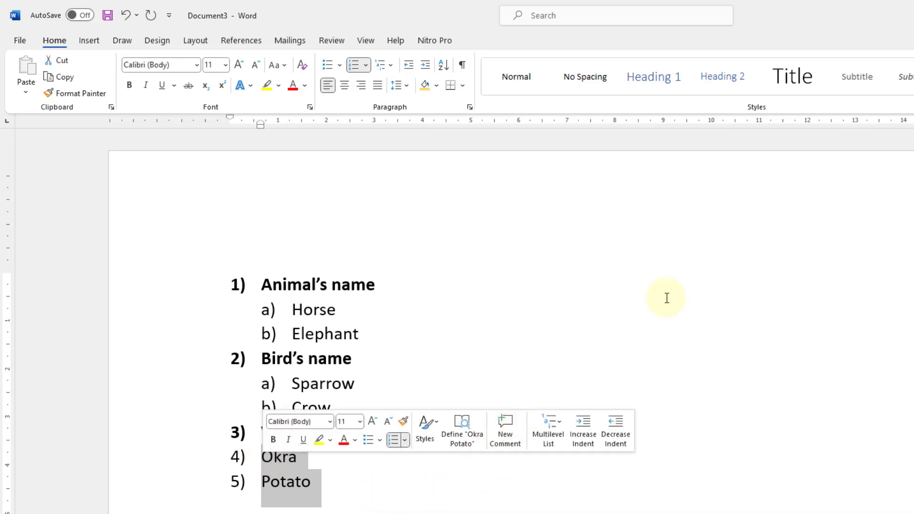
left_click(426, 66)
left_click(486, 323)
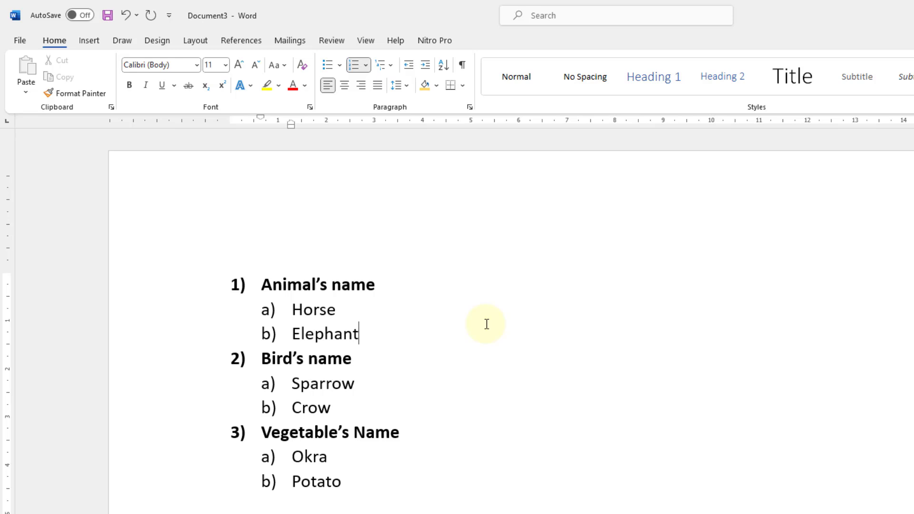
Step: Try demoting the "Vegetable's Name" heading to the second list level and return it to the first level
left_click(261, 431)
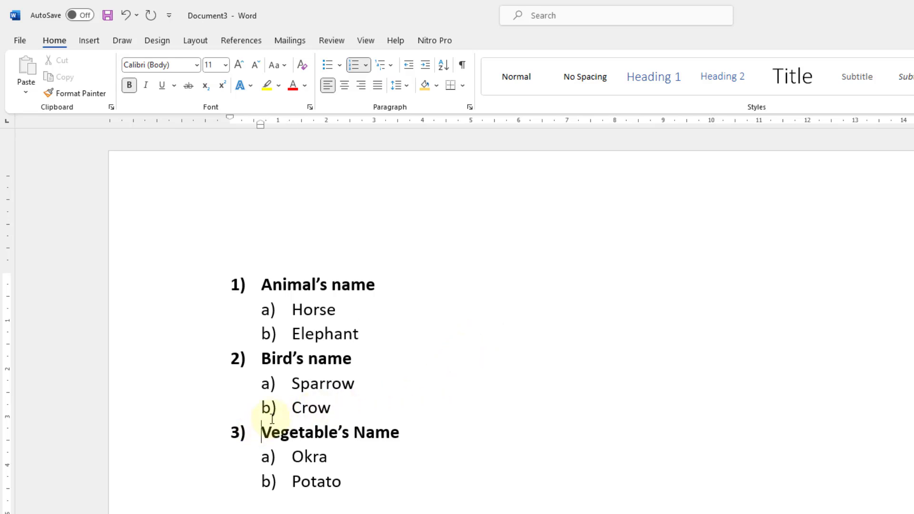
left_click(425, 65)
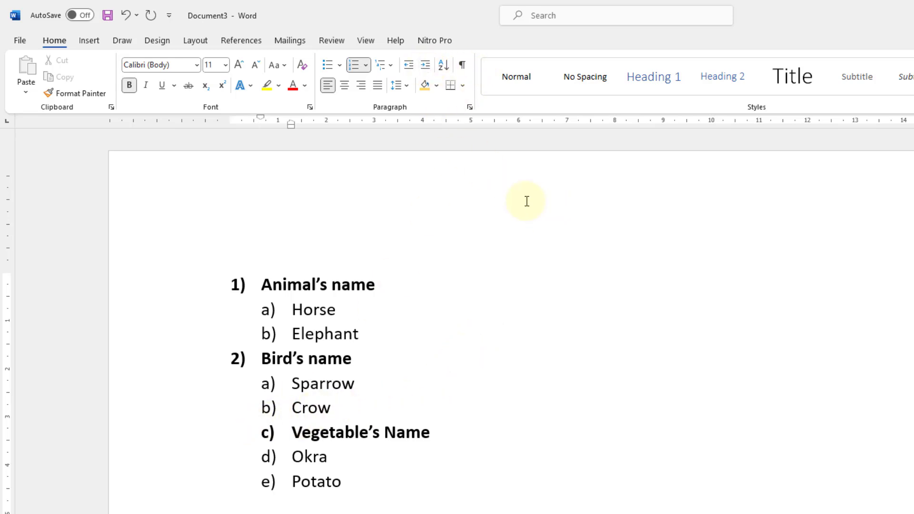
left_click(409, 65)
Step: Try demoting "Okra" and "Potato" to the third list level and return them to the second level
left_click_drag(359, 499, 292, 456)
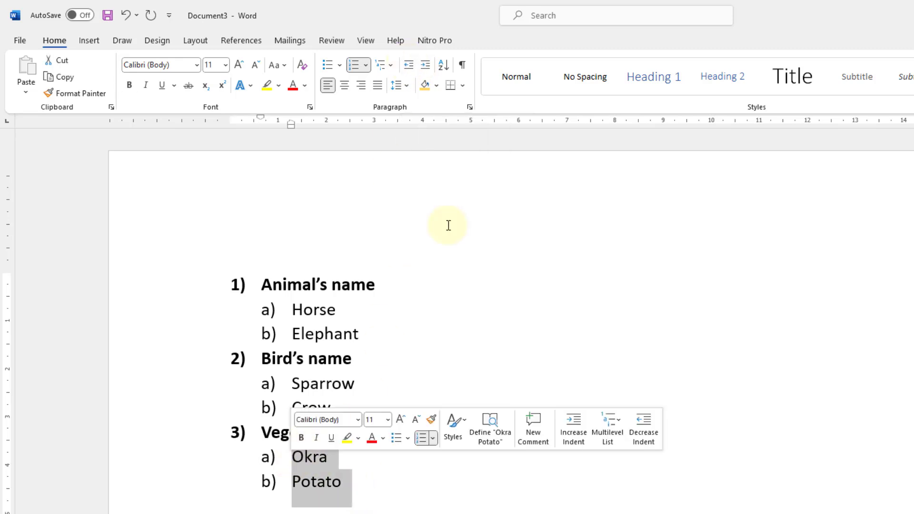
left_click(425, 65)
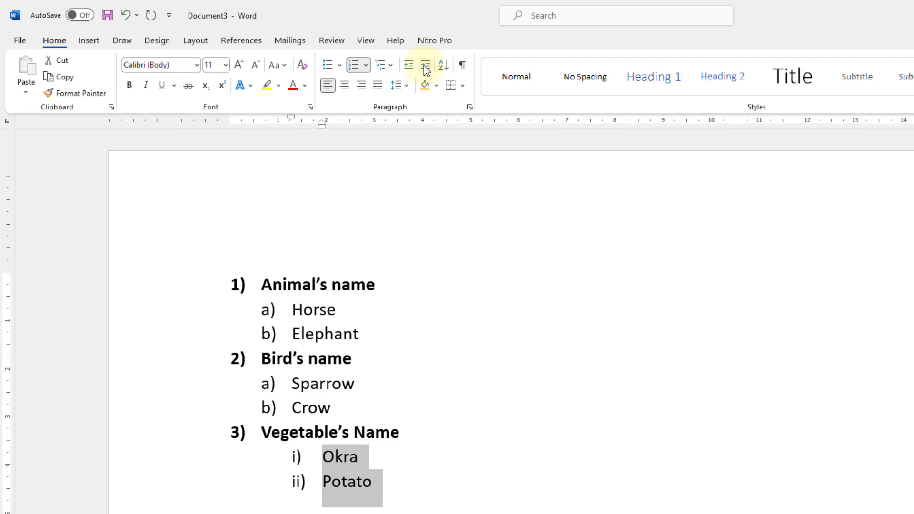
left_click(409, 64)
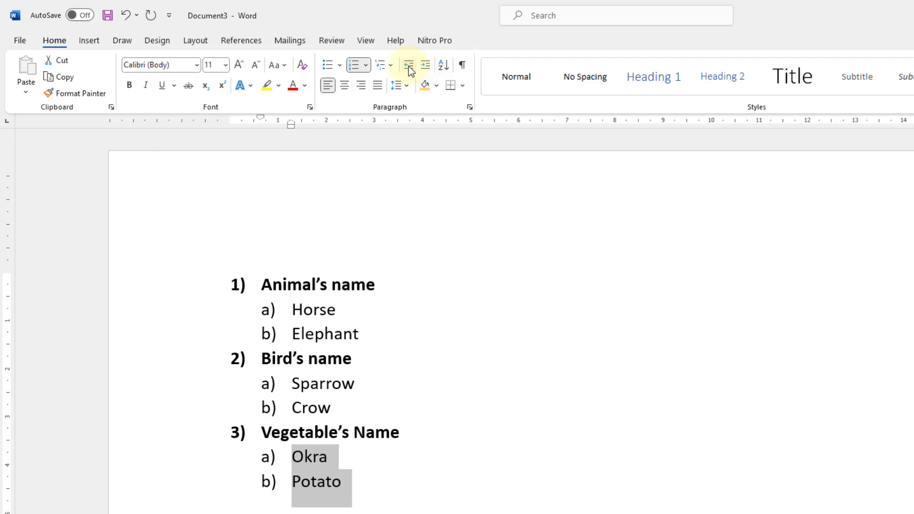
left_click(424, 67)
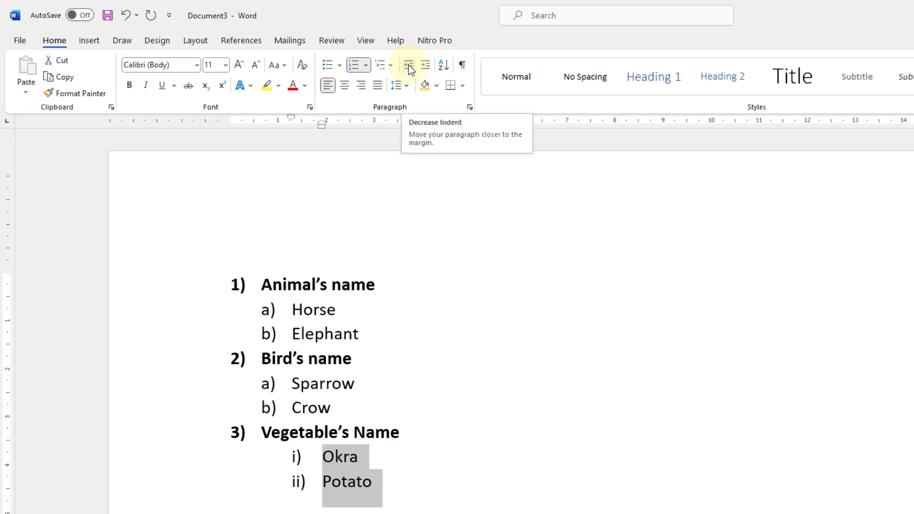
left_click(409, 66)
left_click(409, 434)
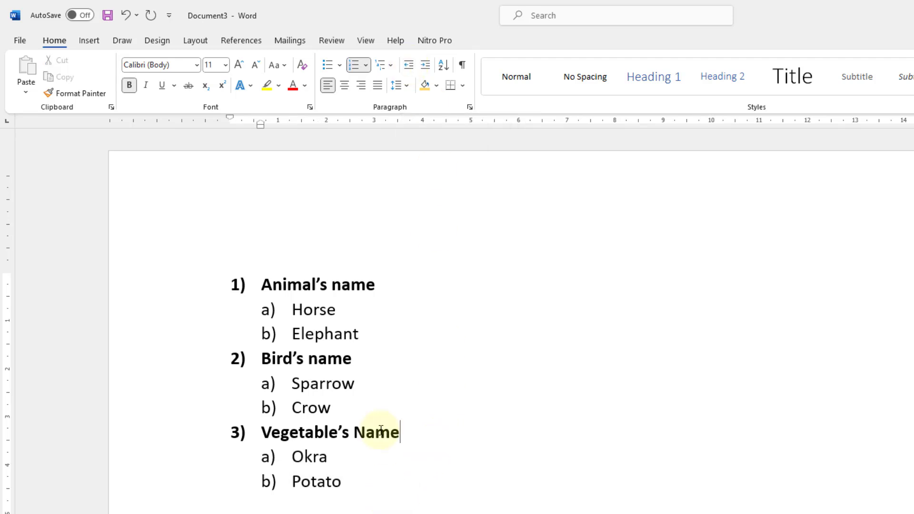
Step: Preview the I. II. III. numbering format on "Horse" and "Elephant" without applying it
left_click_drag(367, 339, 281, 305)
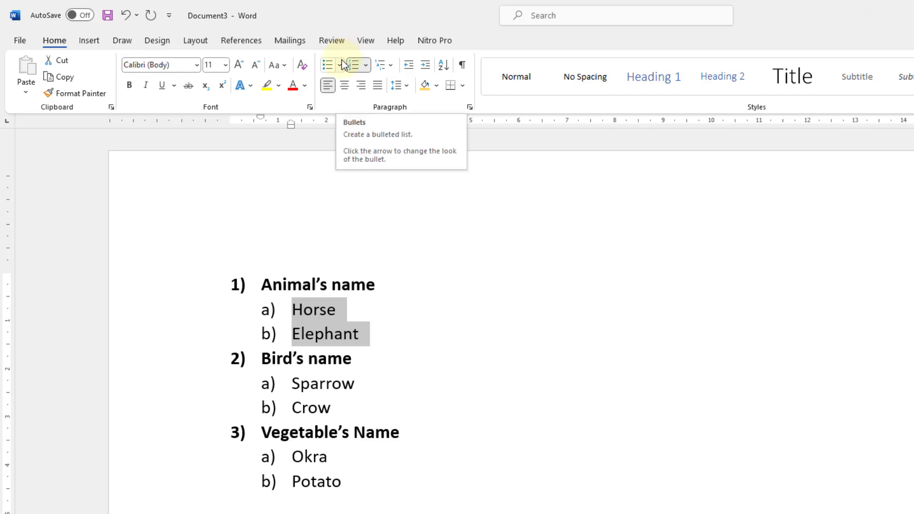
left_click(366, 65)
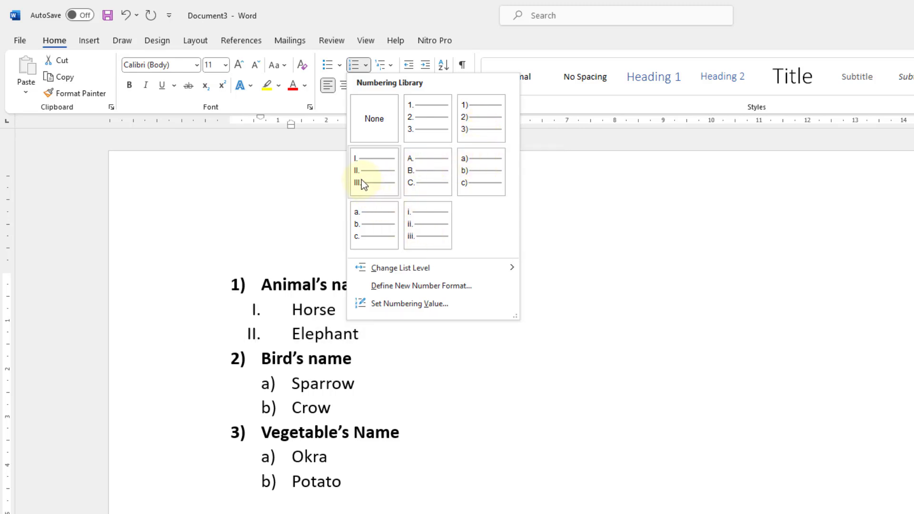
left_click(338, 352)
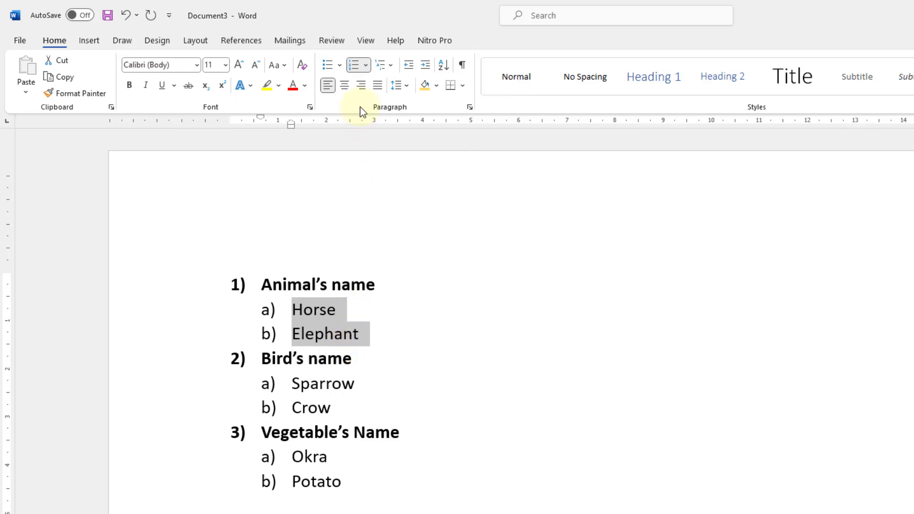
left_click(384, 414)
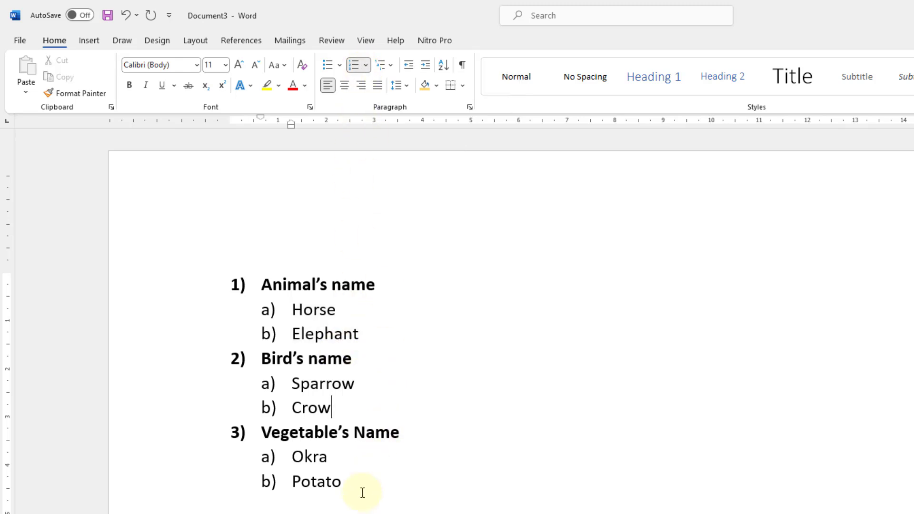
Step: Apply the 1) 2) 3) format from the numbering library to the whole list
left_click_drag(362, 492, 251, 272)
left_click(365, 65)
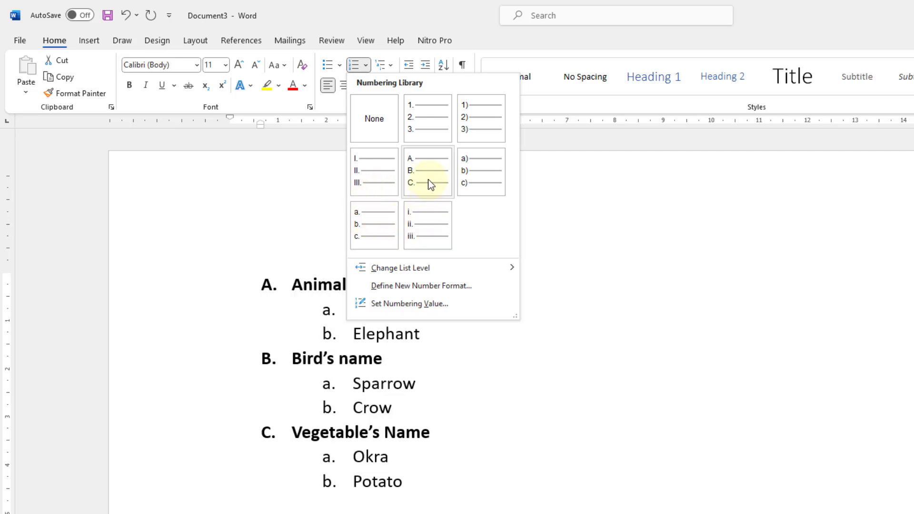
left_click(470, 125)
left_click(475, 270)
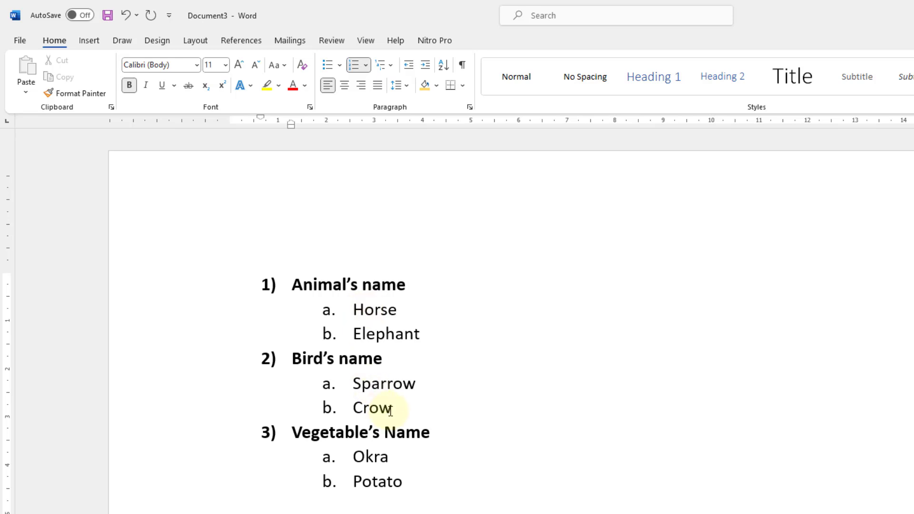
Step: Define the Webdings dove symbol (character code 255) as a new bullet and apply it to "Horse" and "Elephant"
left_click_drag(421, 335, 359, 310)
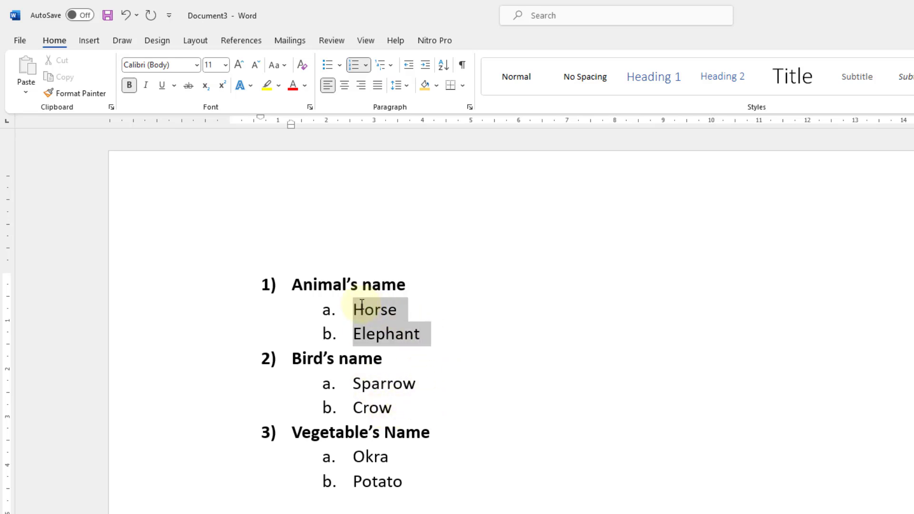
left_click(341, 64)
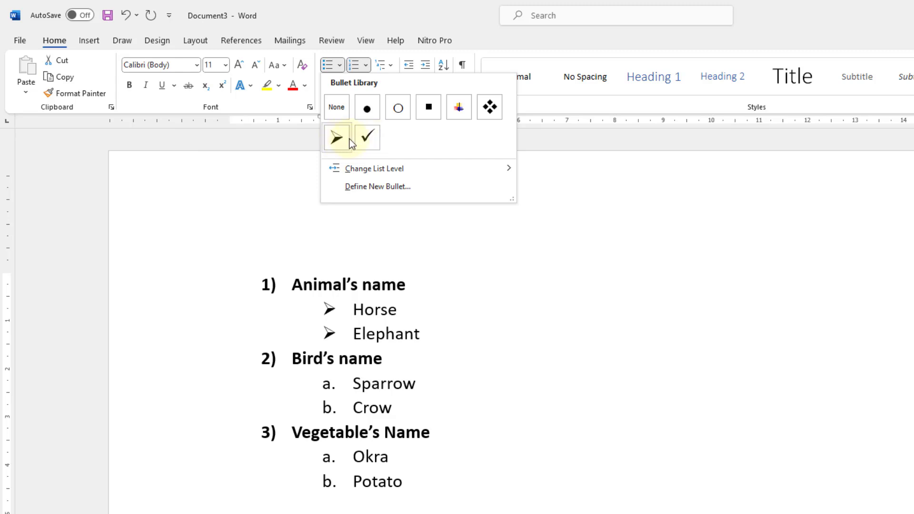
left_click(381, 187)
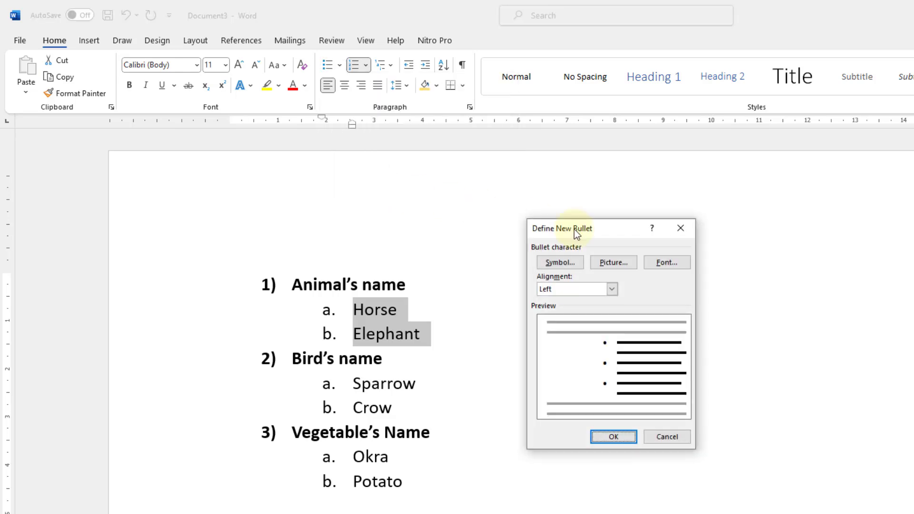
left_click(562, 261)
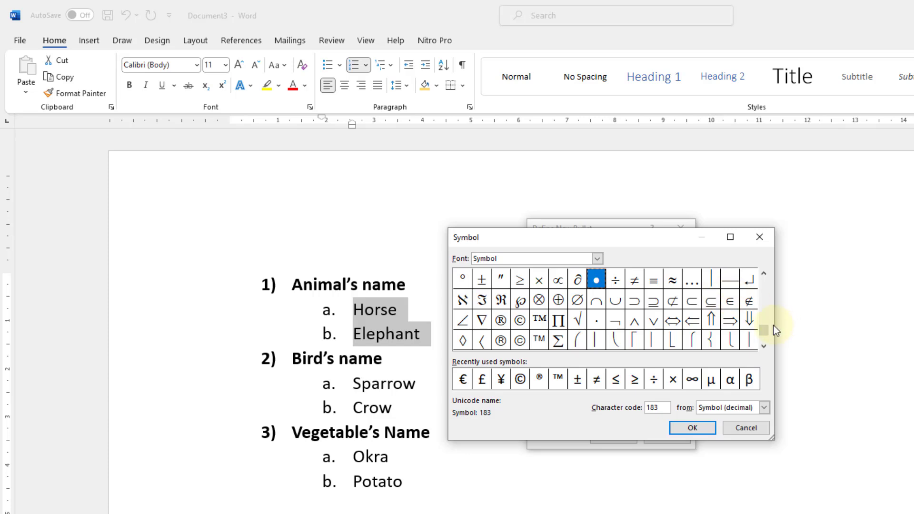
scroll(762, 333, "down", 1)
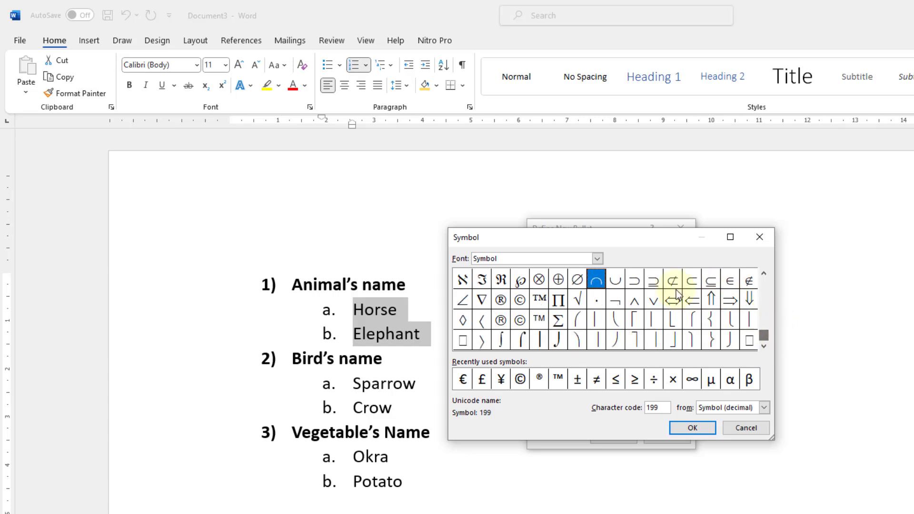
left_click(597, 259)
scroll(598, 309, "down", 8)
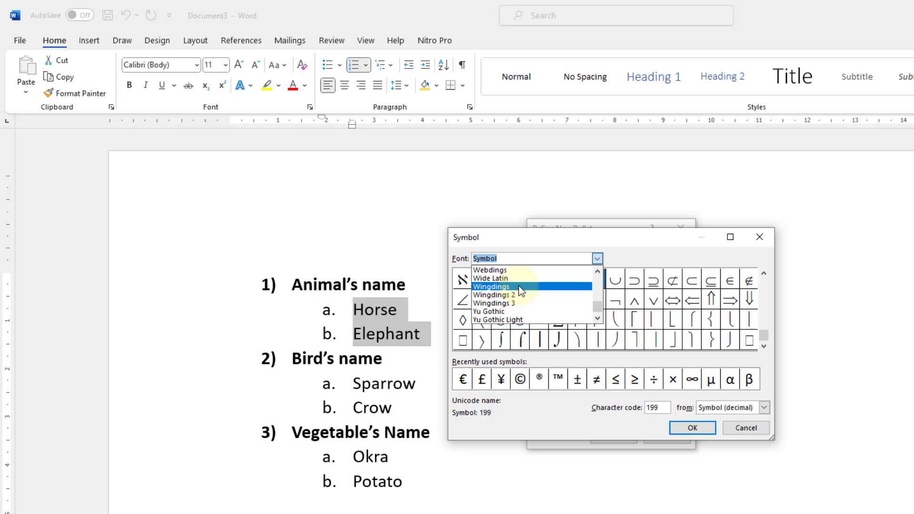
left_click(508, 272)
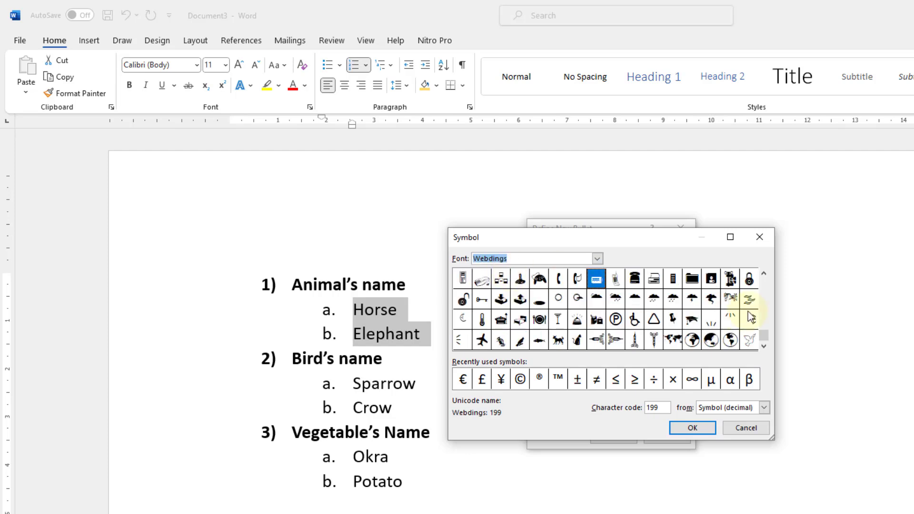
left_click(764, 346)
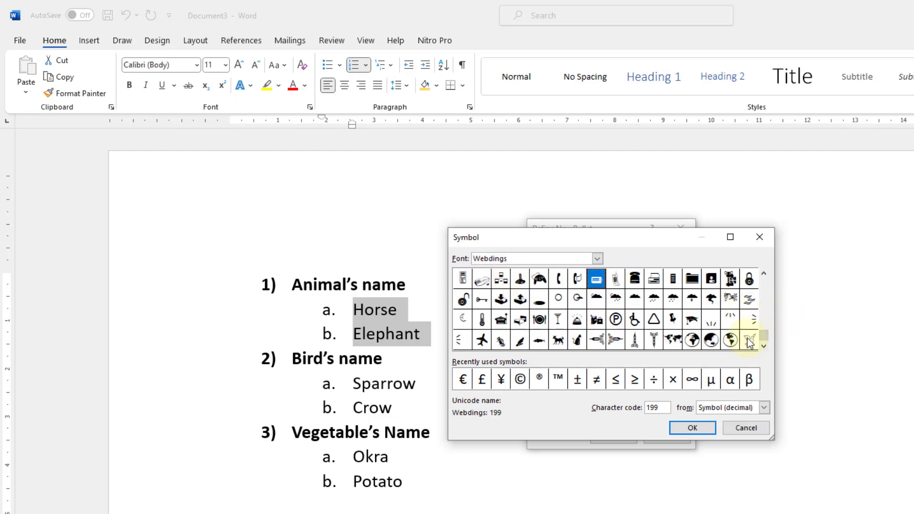
left_click(750, 339)
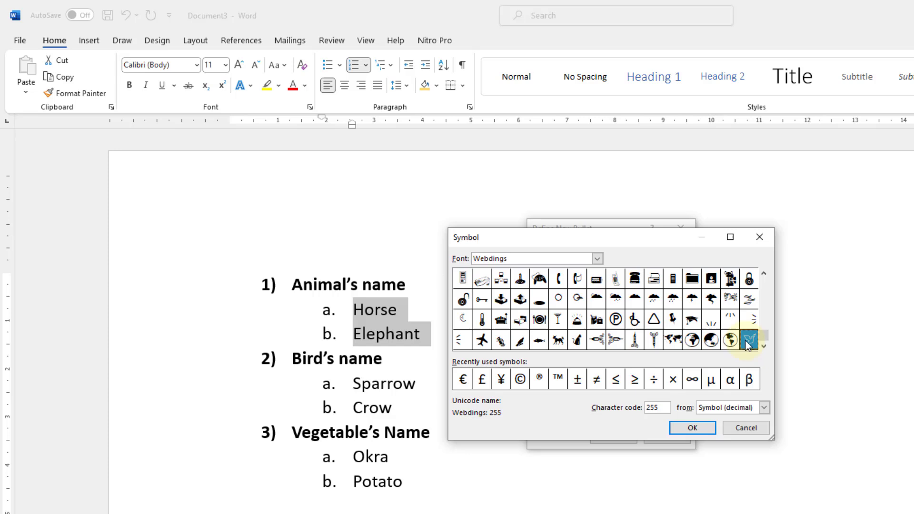
left_click(693, 428)
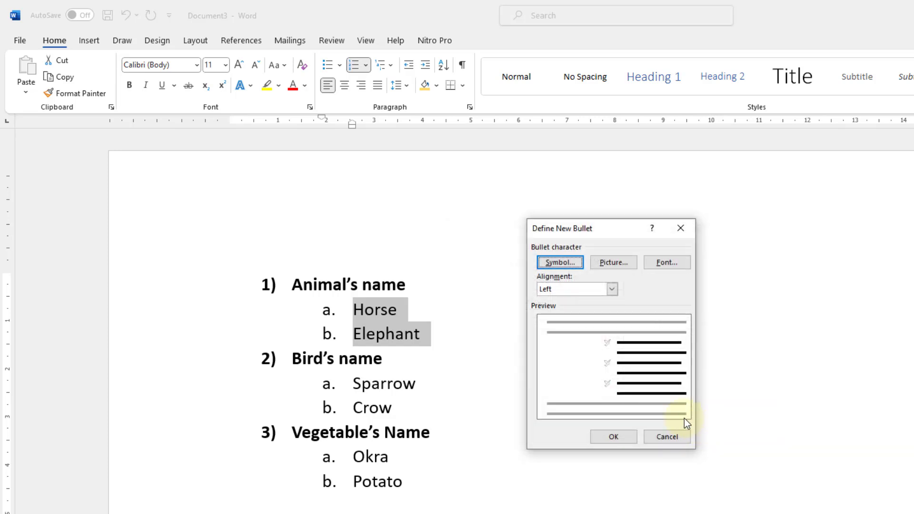
left_click(614, 437)
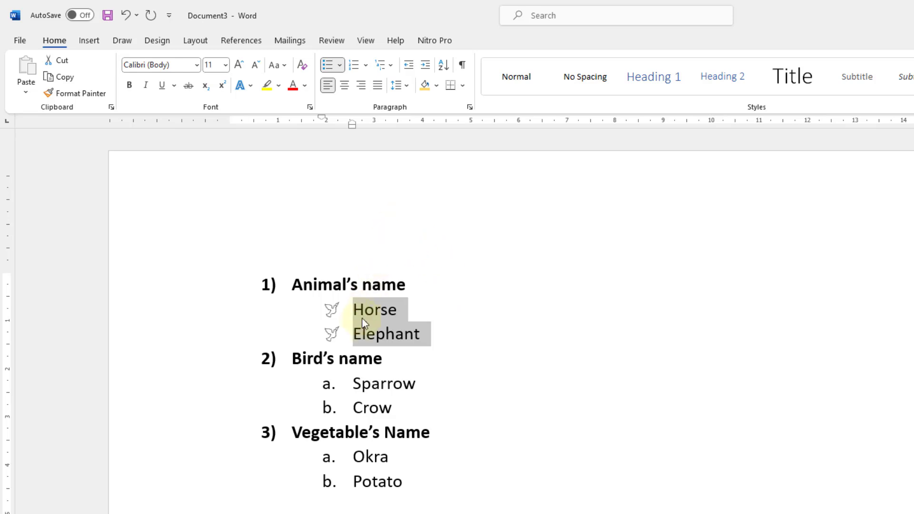
Step: Choose the Webdings airplane symbol (character code 241) as another new bullet for "Horse" and "Elephant"
left_click(341, 66)
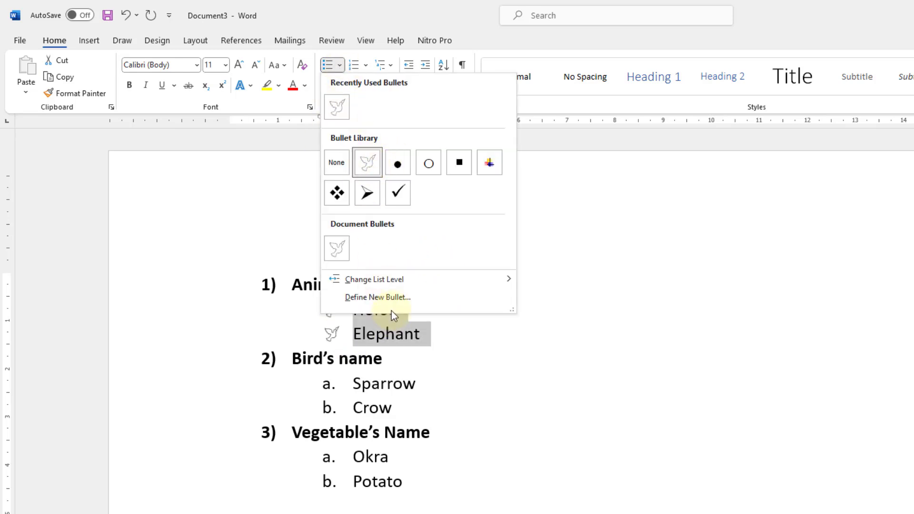
left_click(394, 297)
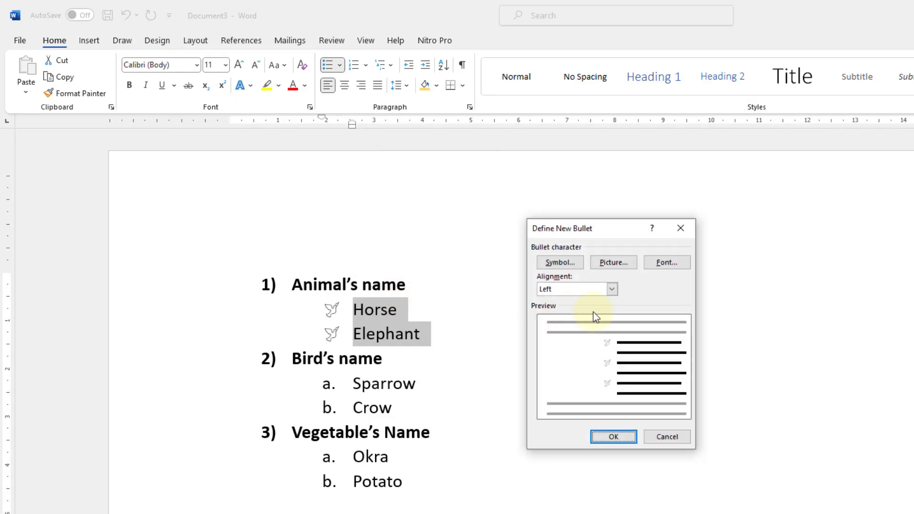
left_click(570, 262)
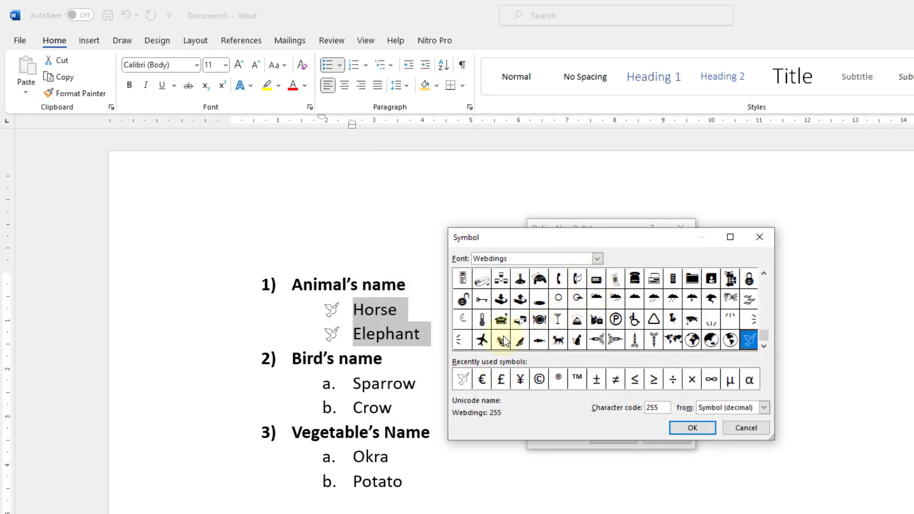
left_click(481, 339)
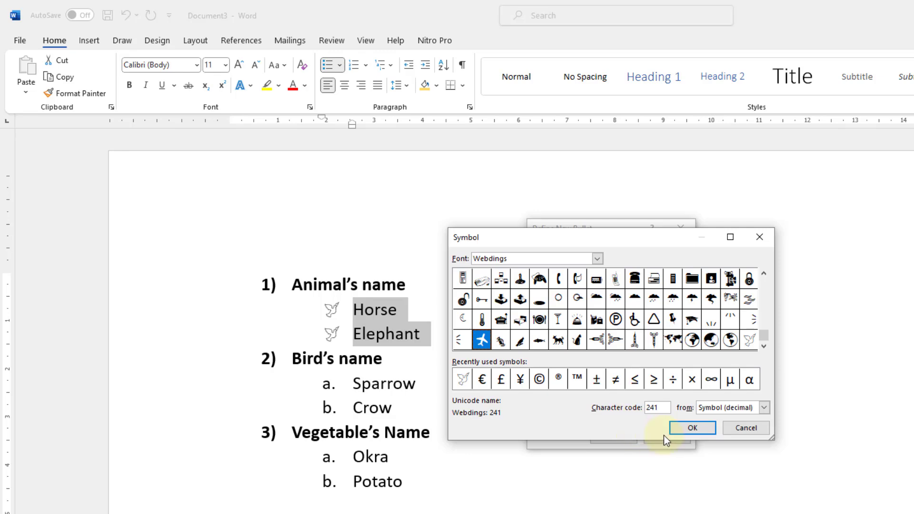
left_click(687, 432)
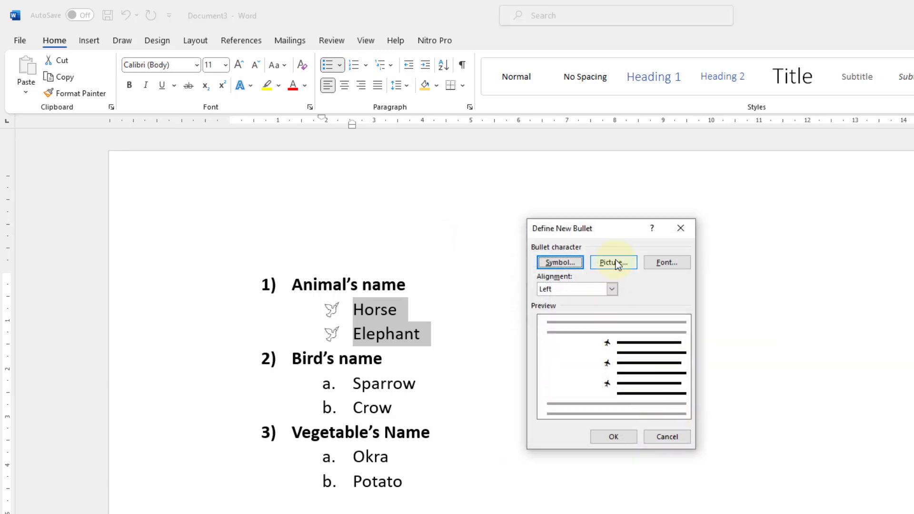
Step: Set the airplane bullet's font color to dark red and apply it to "Horse" and "Elephant"
left_click(672, 265)
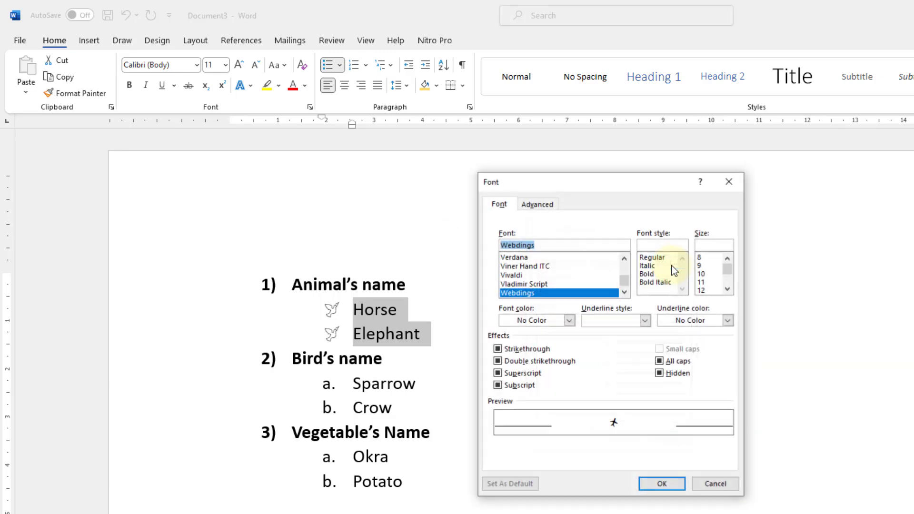
left_click(570, 321)
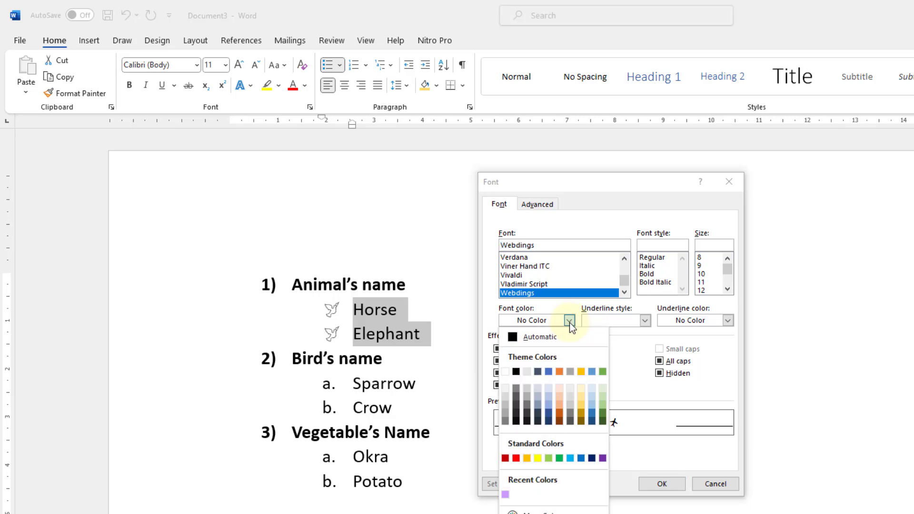
left_click(505, 458)
left_click(660, 483)
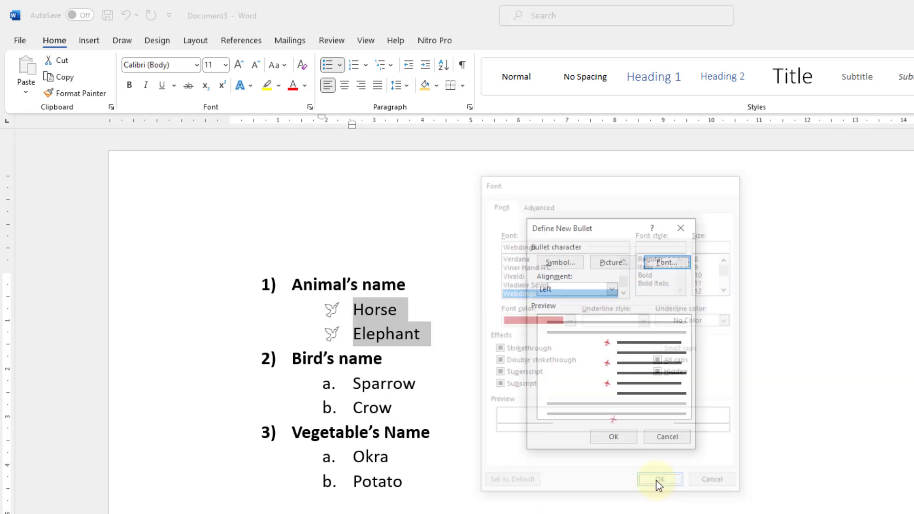
left_click(601, 438)
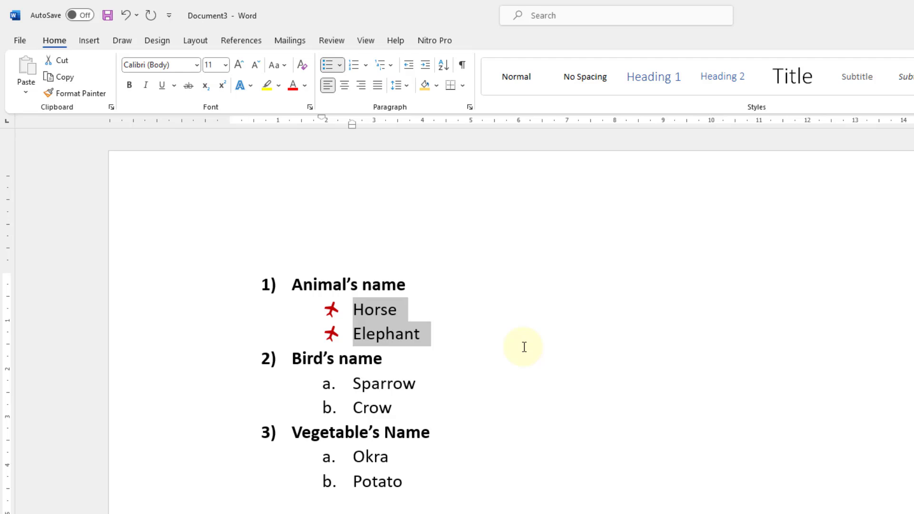
left_click(339, 65)
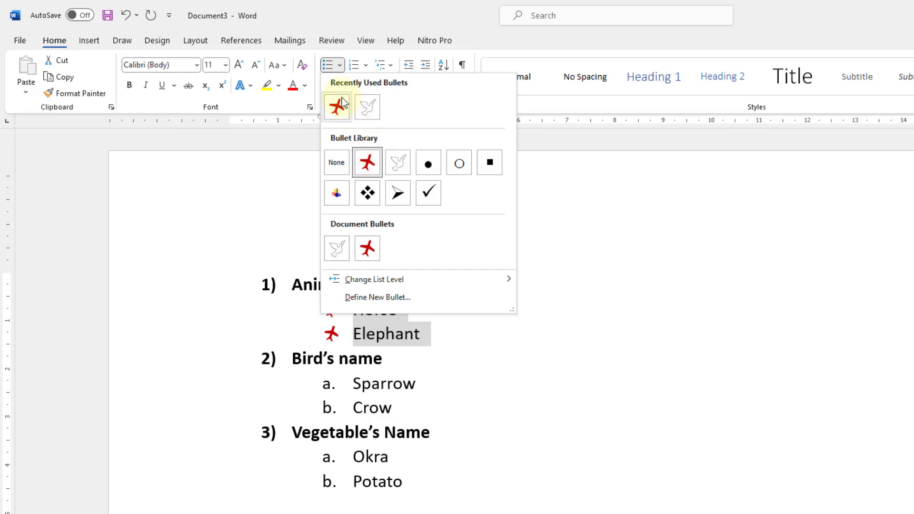
left_click(532, 499)
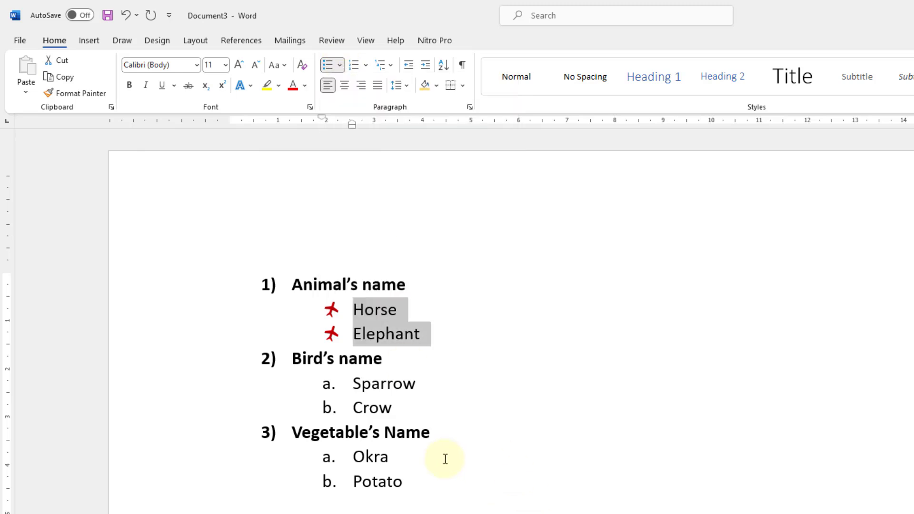
Step: Define a new number format with the 1st, 2nd, 3rd number style for the bold category headings
triple_click(326, 281)
left_click(366, 66)
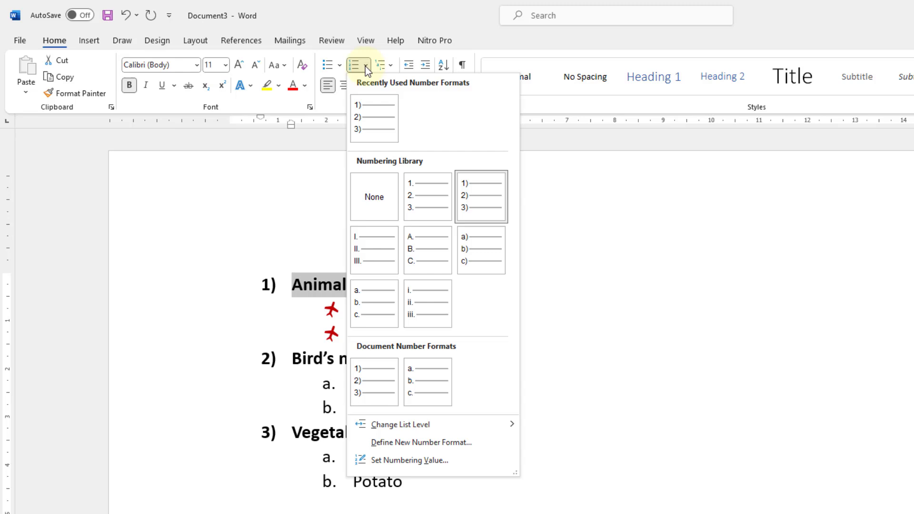
left_click(434, 443)
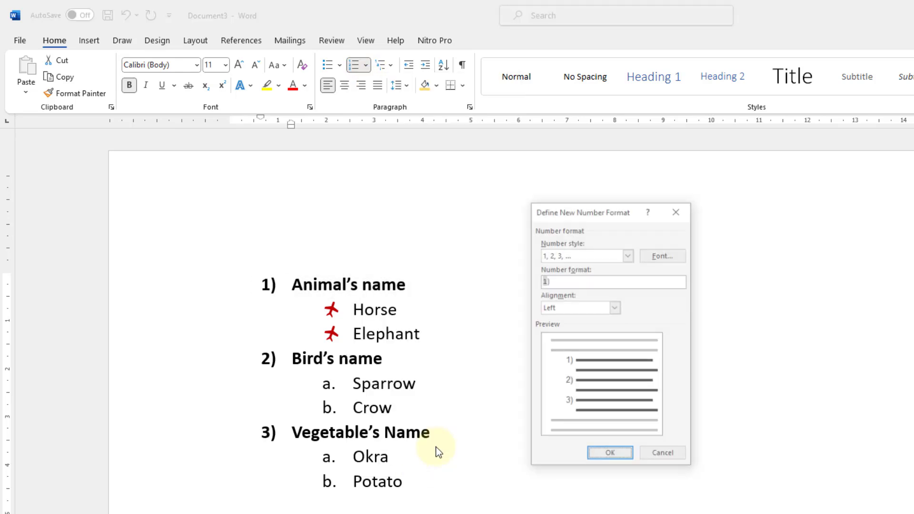
left_click(628, 255)
left_click_drag(630, 289, 628, 301)
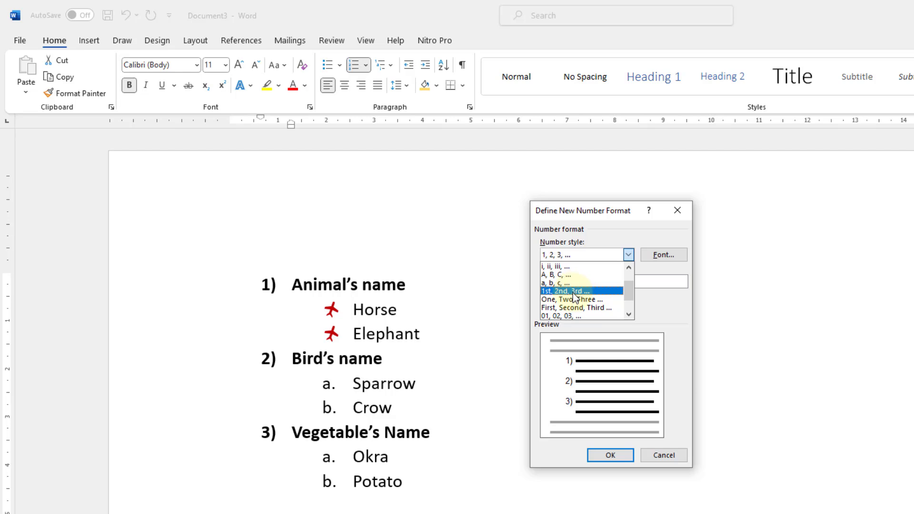
left_click(572, 291)
left_click(605, 456)
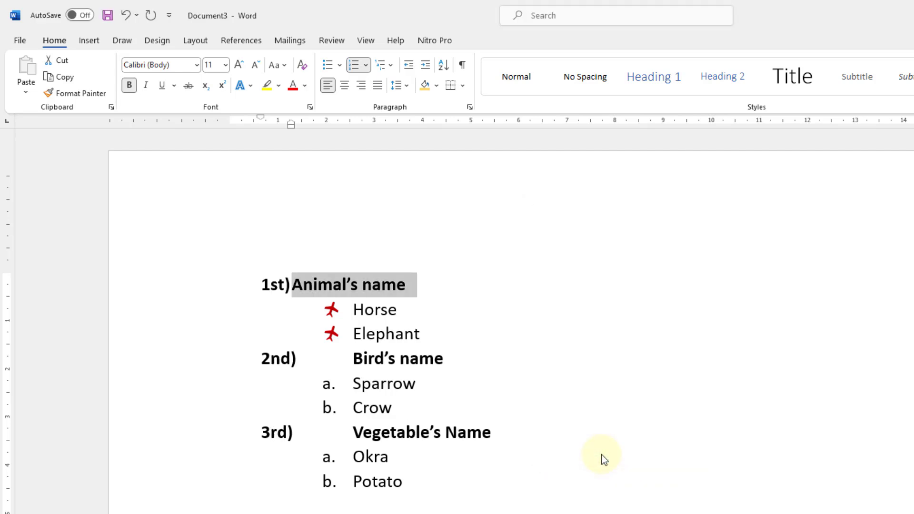
left_click(536, 434)
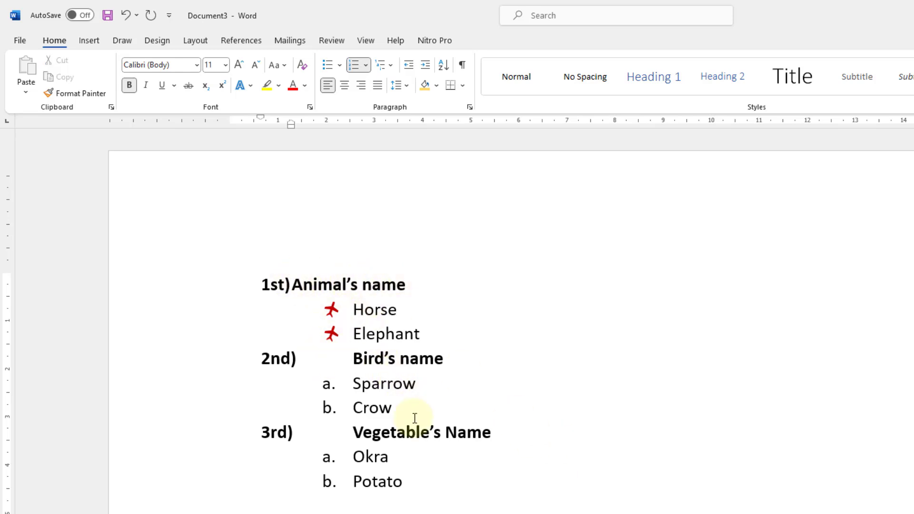
Step: Reapply the recently used 1) 2) 3) number format to the whole list
left_click_drag(419, 492, 274, 288)
left_click(365, 64)
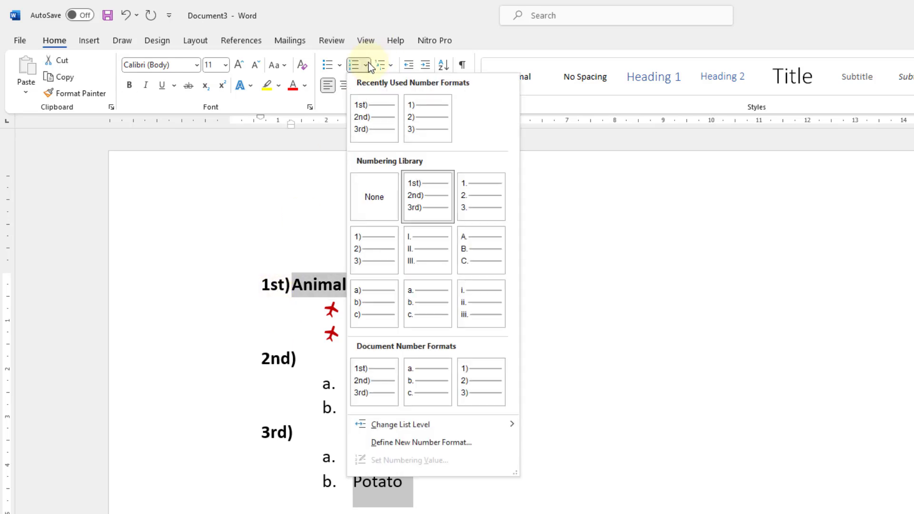
left_click(421, 118)
left_click(470, 278)
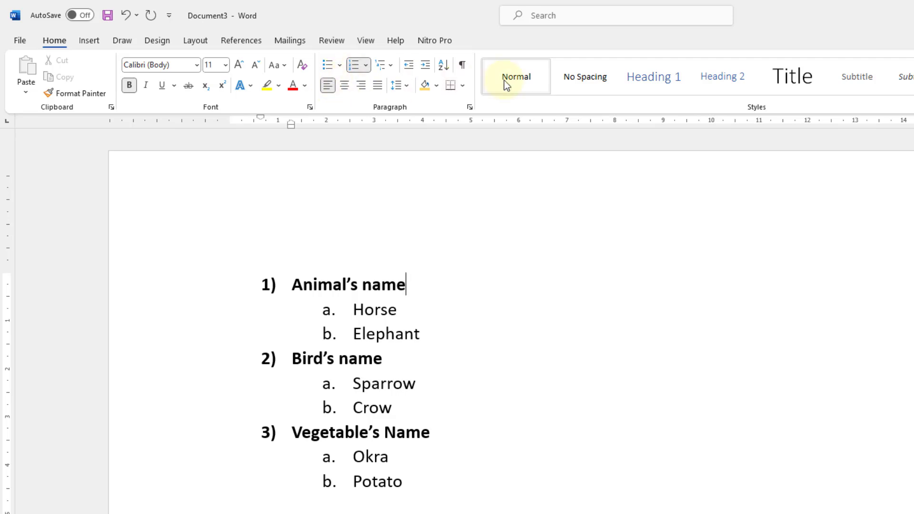
Step: Promote the items under the animal, bird and vegetable headings to the first list level by decreasing their indent
left_click(406, 482)
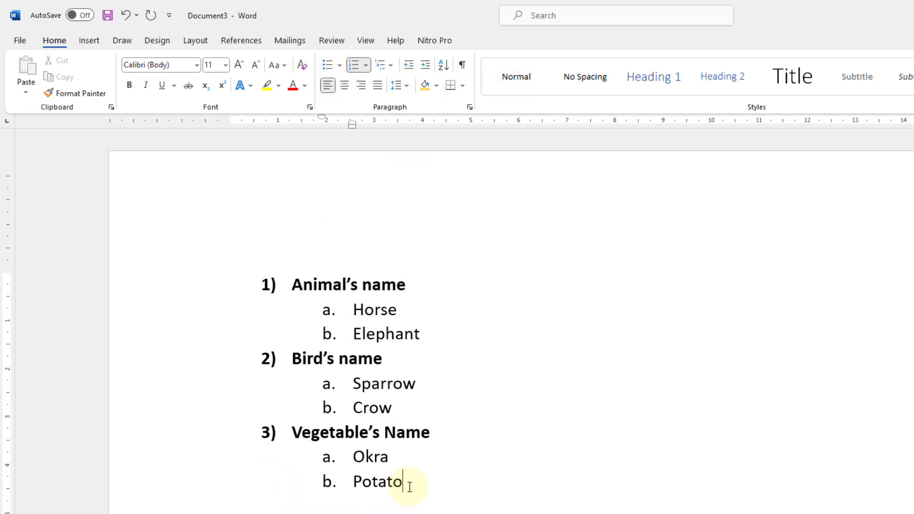
left_click(347, 308)
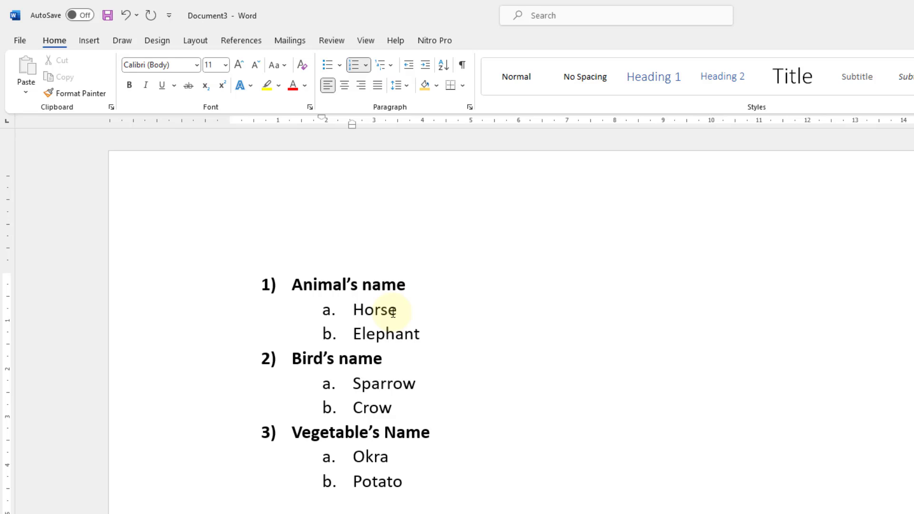
left_click_drag(415, 333, 343, 310)
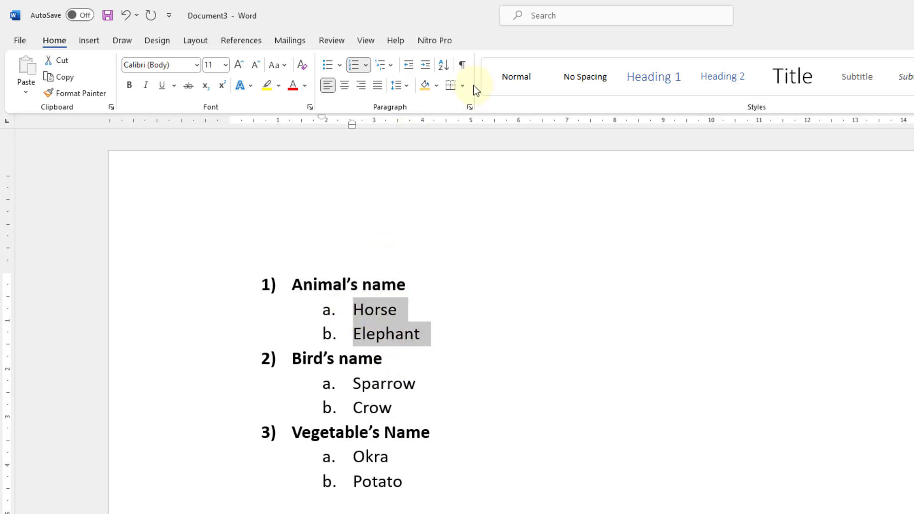
left_click(409, 68)
left_click_drag(413, 408, 352, 384)
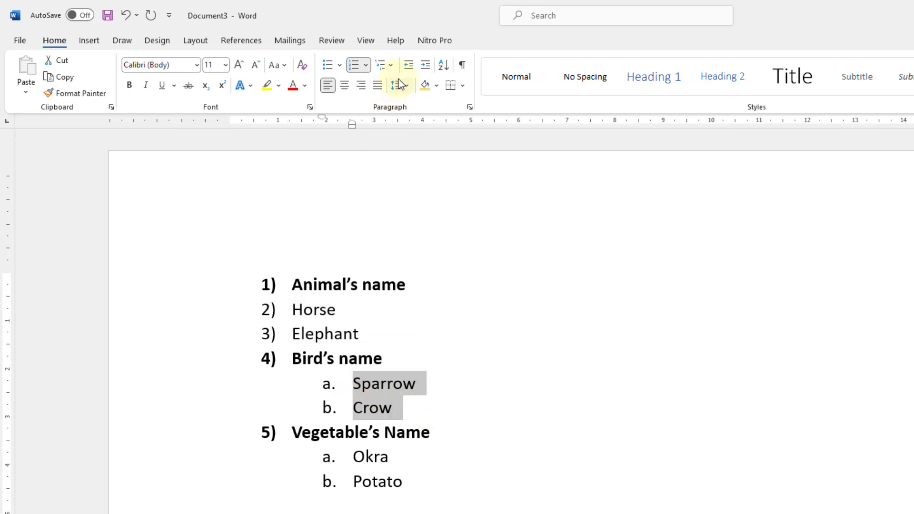
left_click(409, 65)
left_click_drag(420, 500, 349, 456)
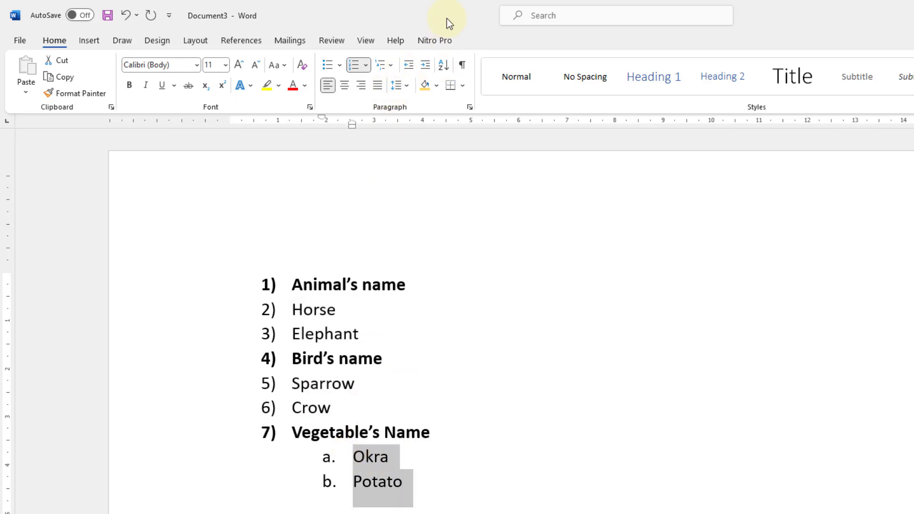
left_click(409, 65)
left_click(490, 324)
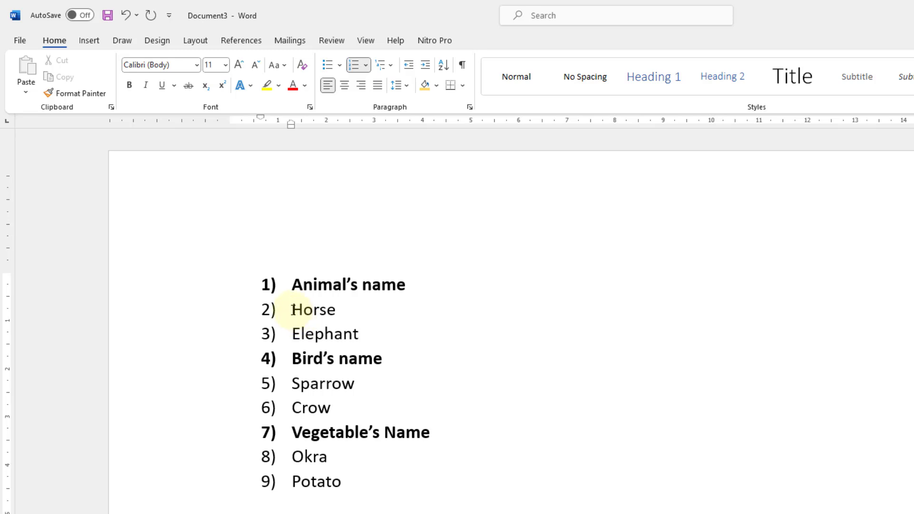
Step: Demote the items under the animal, bird and vegetable headings to the second list level
left_click_drag(292, 309, 353, 323)
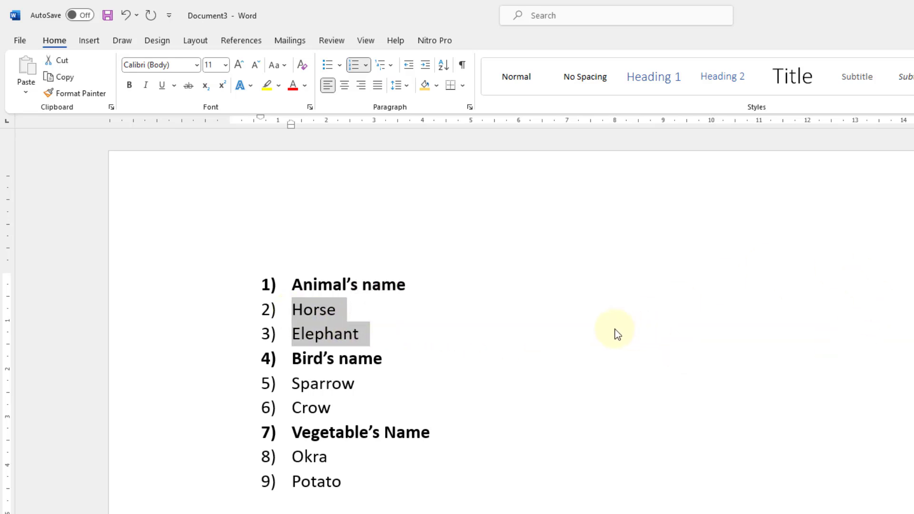
key("Tab")
left_click_drag(345, 409, 285, 390)
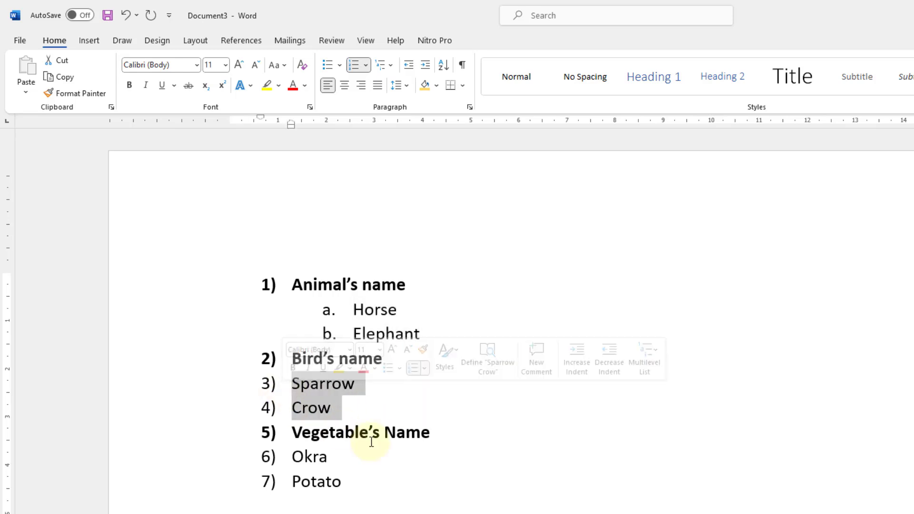
key("Tab")
left_click_drag(365, 496, 294, 459)
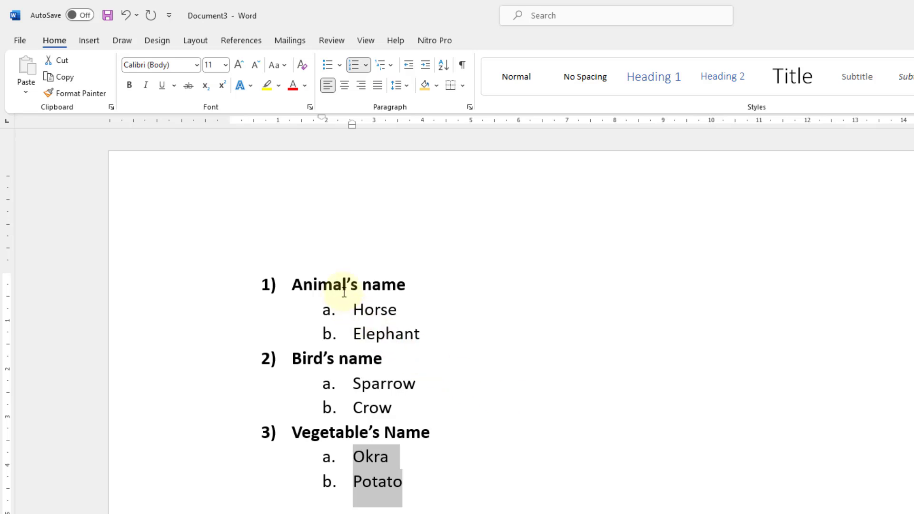
left_click(434, 316)
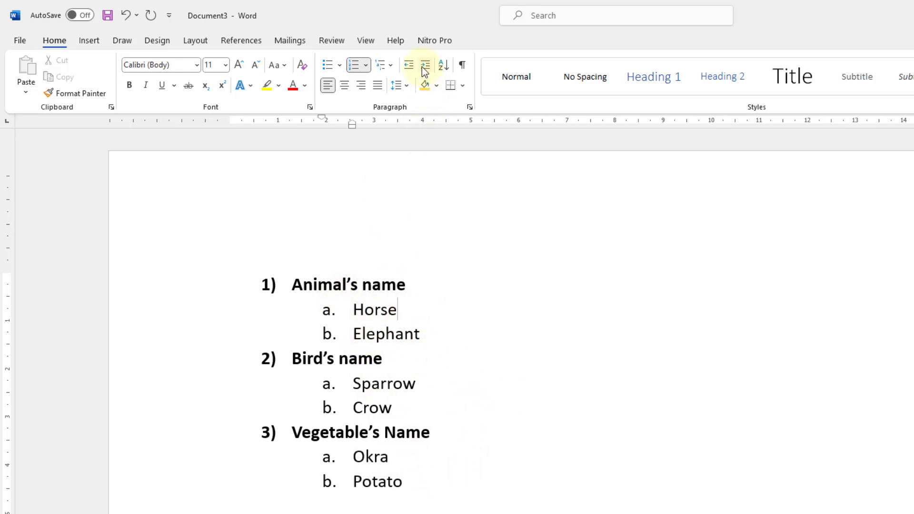
Step: Promote "Horse" and "Elephant" back to the first list level by decreasing their indent
left_click_drag(449, 341, 327, 310)
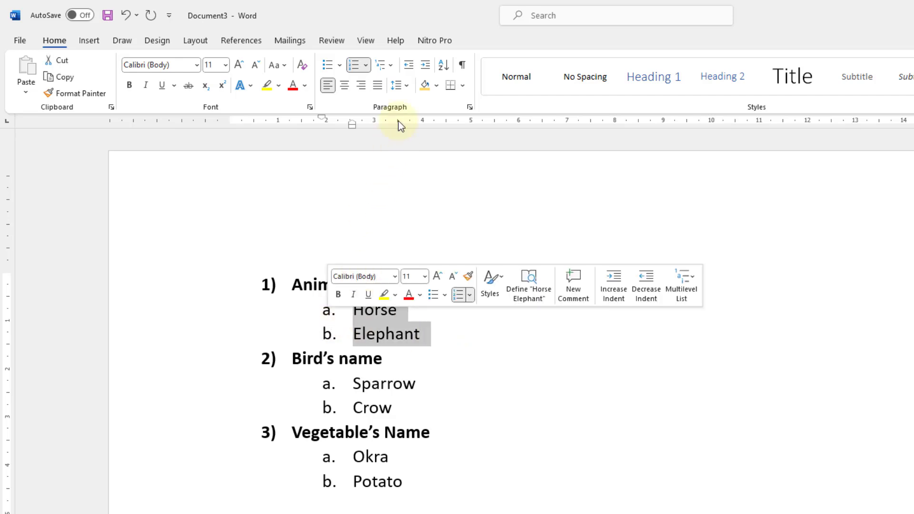
left_click(408, 65)
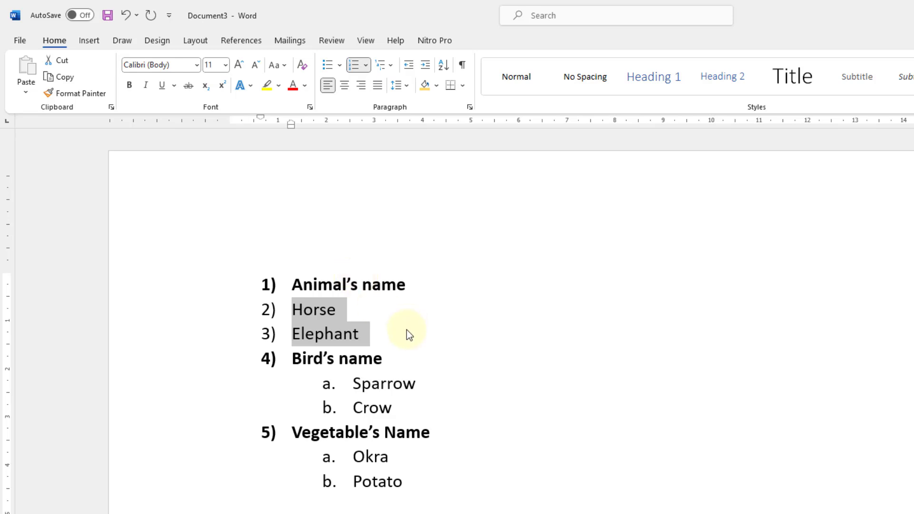
left_click(397, 306)
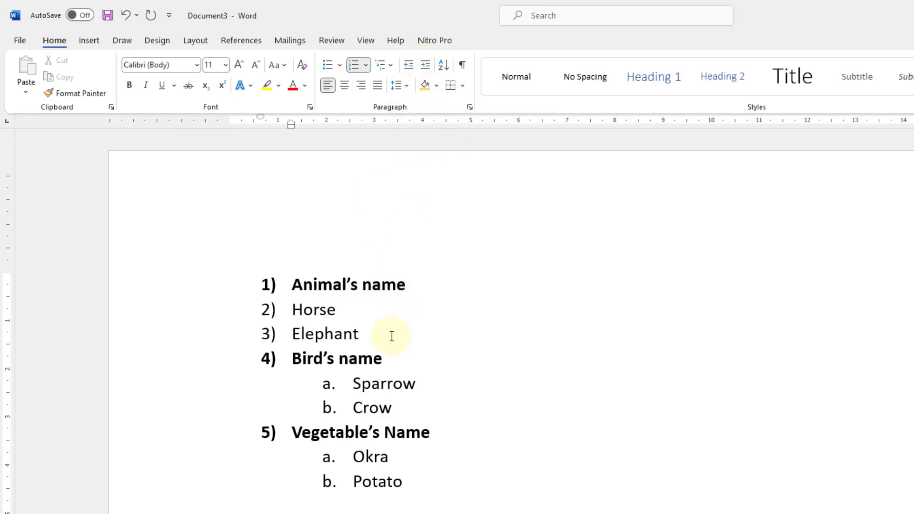
left_click_drag(365, 333, 273, 309)
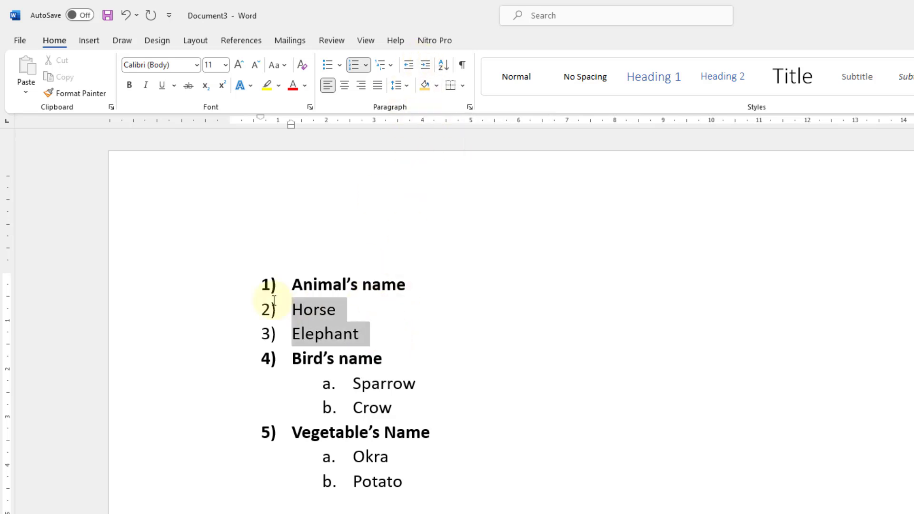
left_click(350, 304)
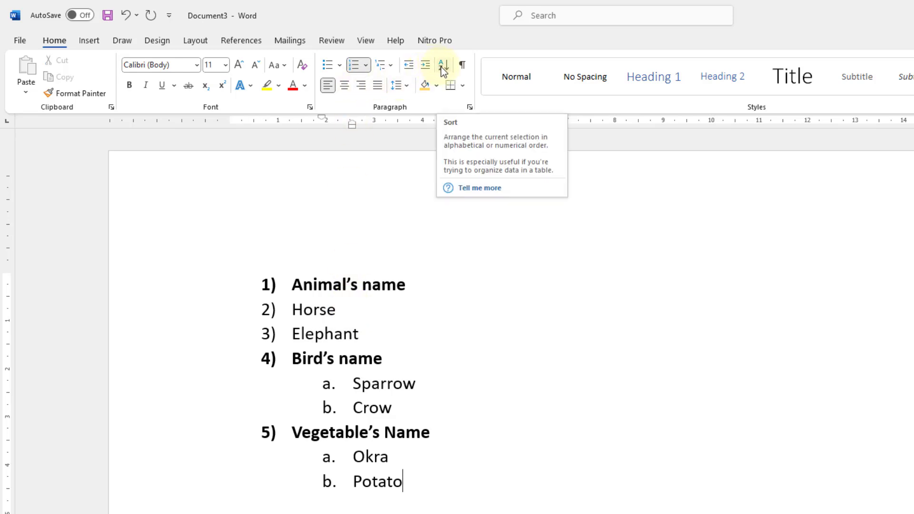
Step: Replace the whole list with the plain lines "Animal's name", "Horse", "Cat", "Dog" and "Rat"
left_click_drag(416, 502, 268, 292)
type("An")
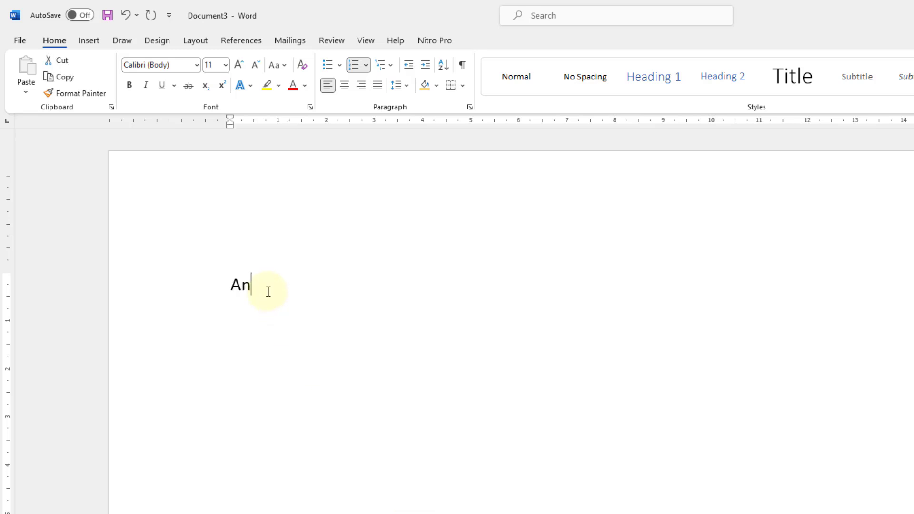
type("imal's name")
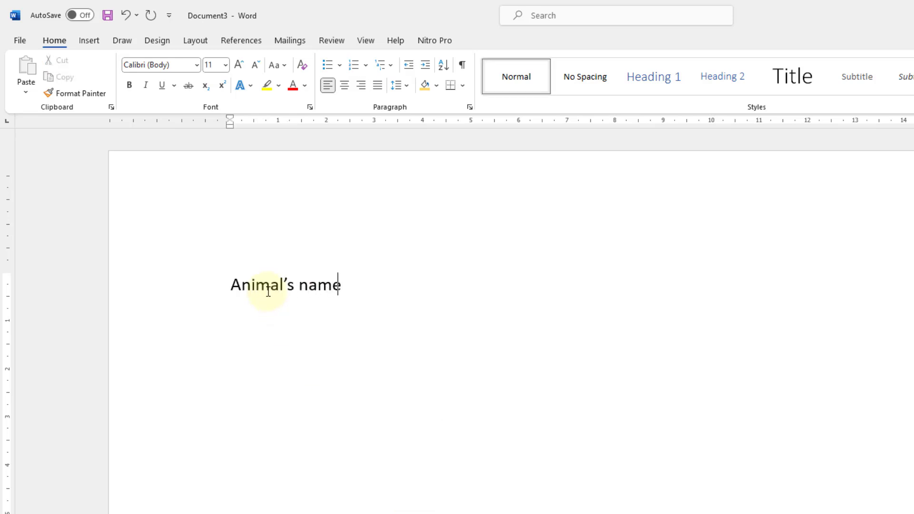
key("Return")
type("horse")
key("Return")
type("cat")
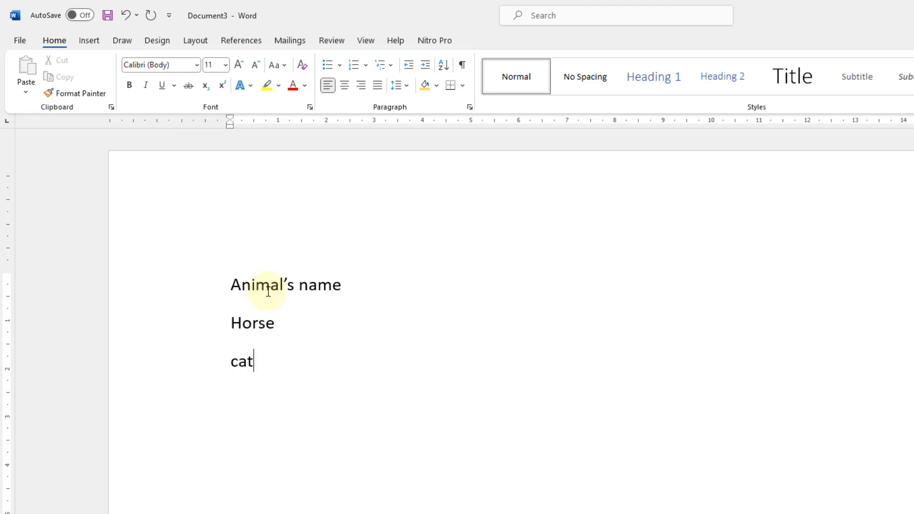
key("Return")
type("dog")
key("Return")
type("rat")
key("Return")
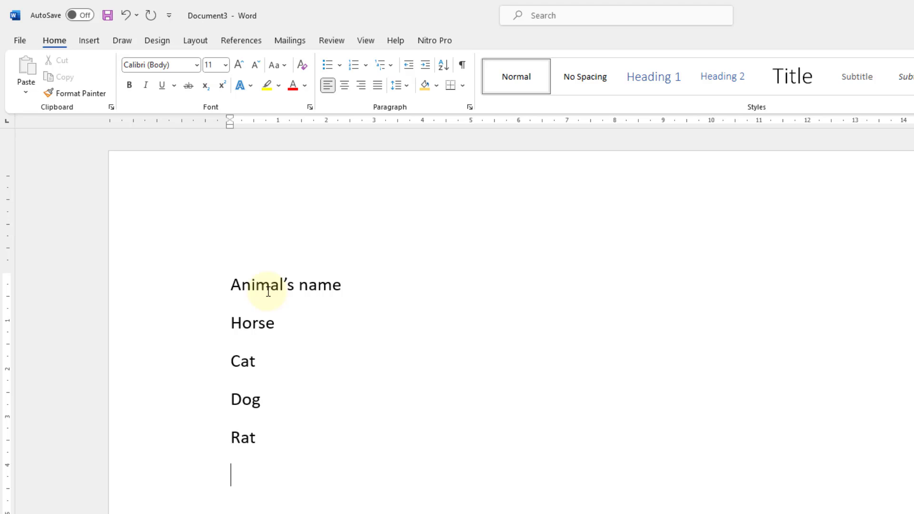
Step: Sort the four animal lines below the heading as text in descending order
left_click_drag(283, 465, 212, 339)
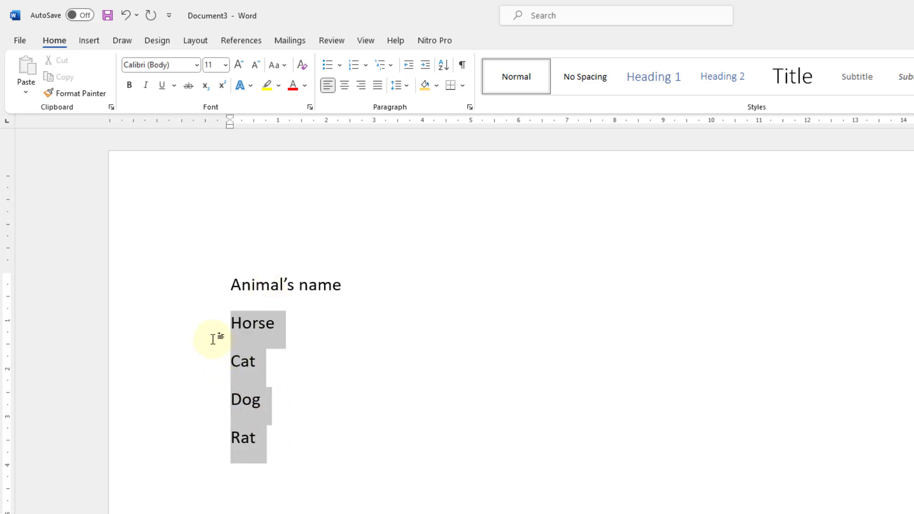
left_click(443, 64)
left_click(704, 279)
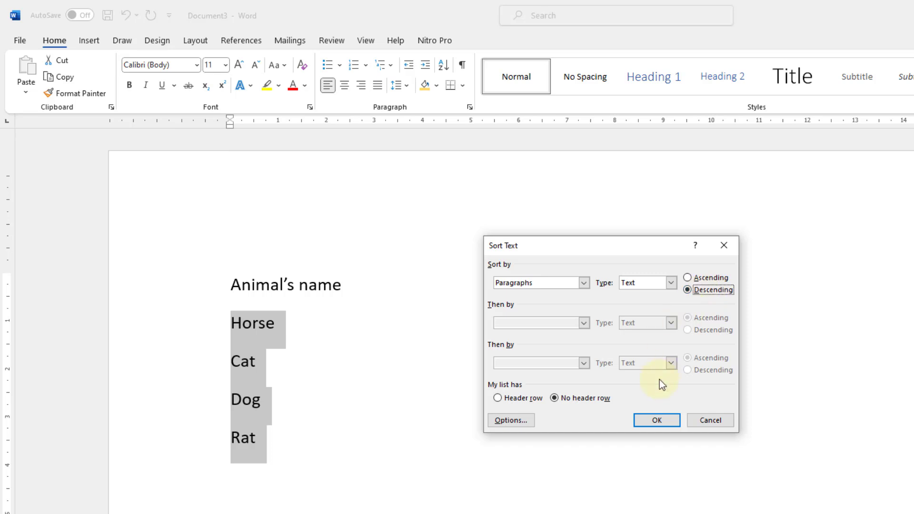
left_click(657, 421)
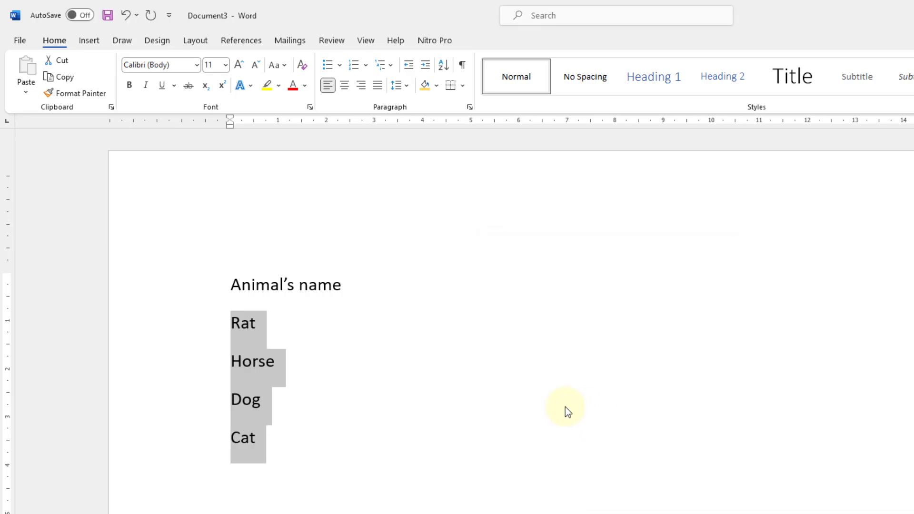
left_click(388, 409)
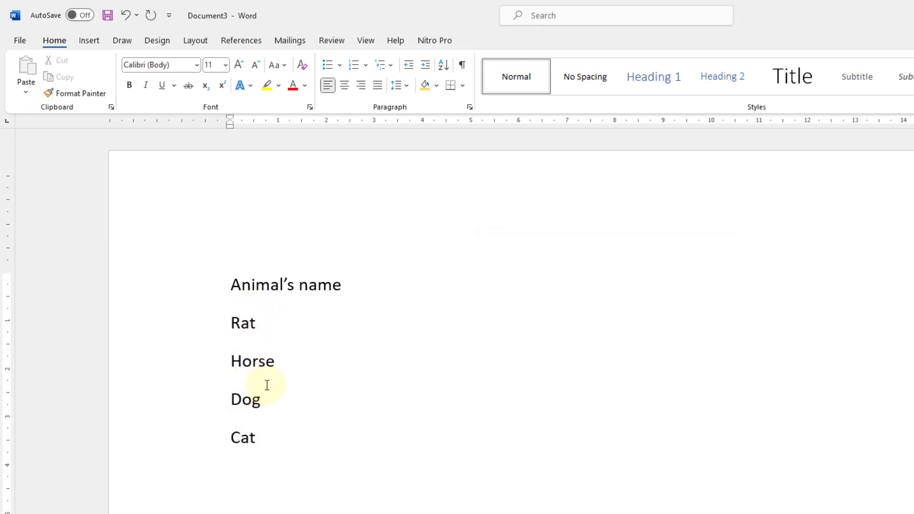
Step: Sort the four animal lines below the heading as text in ascending order
left_click_drag(280, 439, 224, 318)
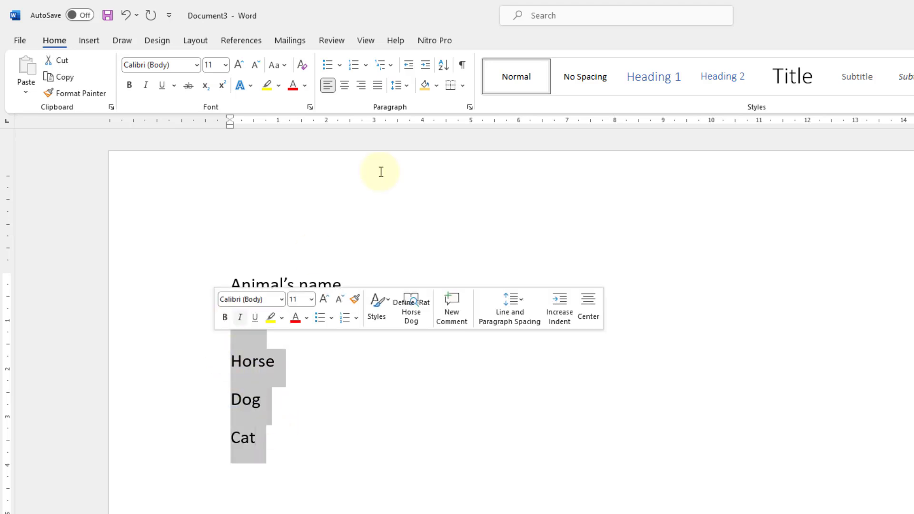
left_click(444, 65)
left_click(696, 280)
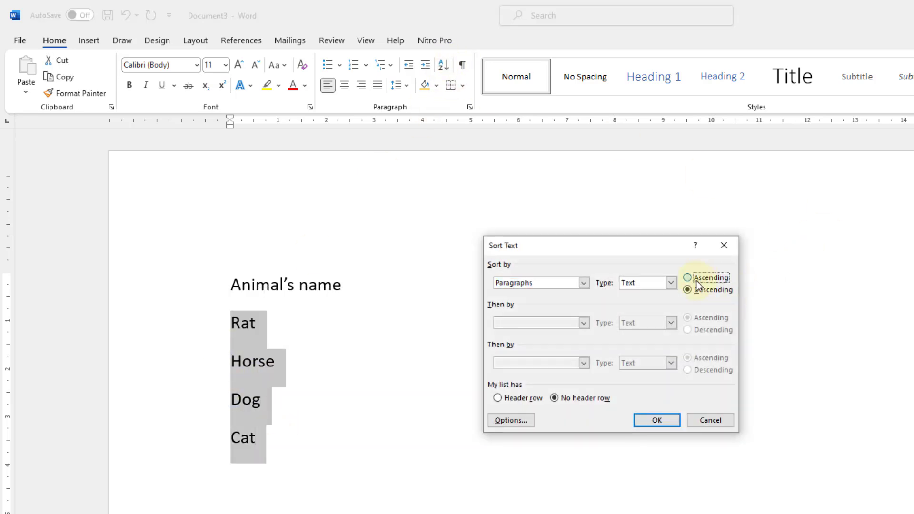
left_click(668, 423)
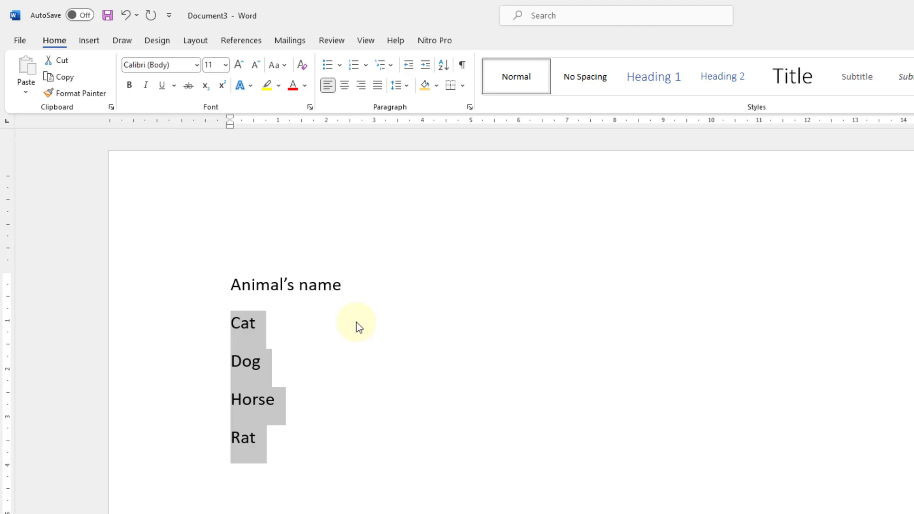
left_click(416, 221)
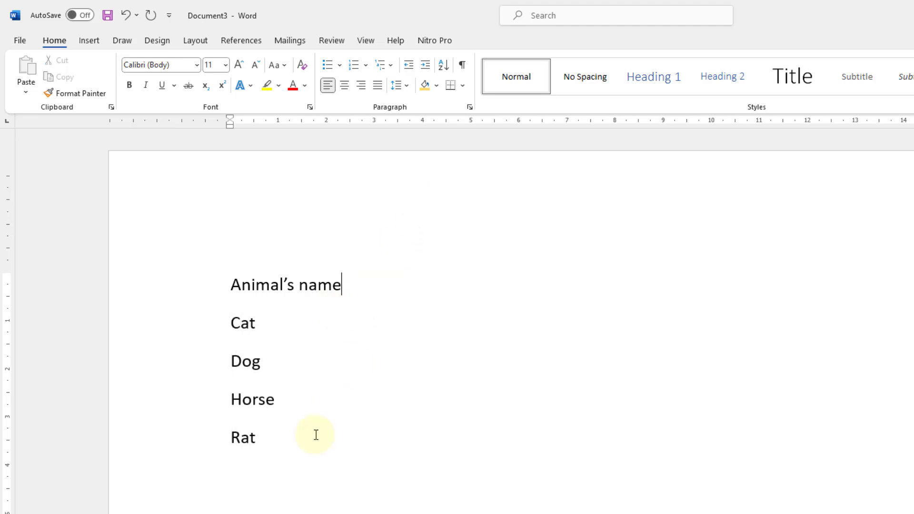
Step: Set the four animal lines to centered alignment in the paragraph settings, and return them to left alignment
left_click(300, 454)
left_click(224, 341, "shift")
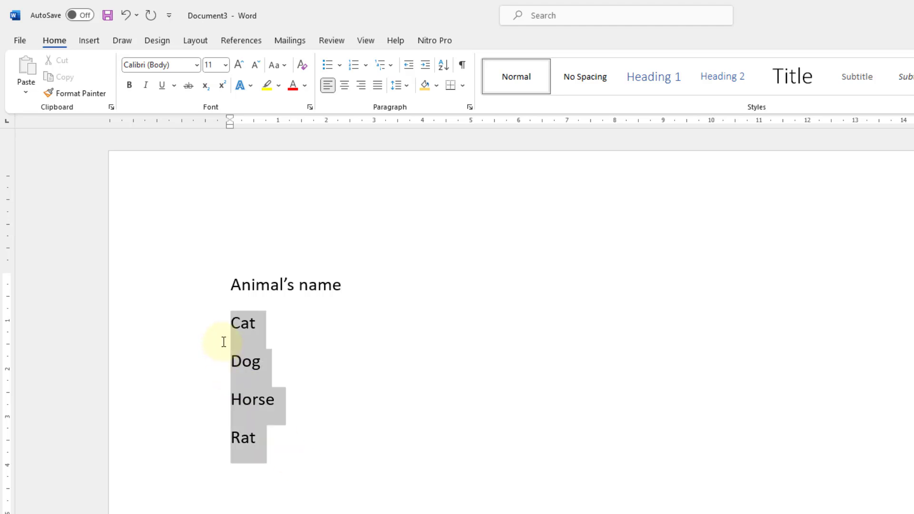
left_click(471, 108)
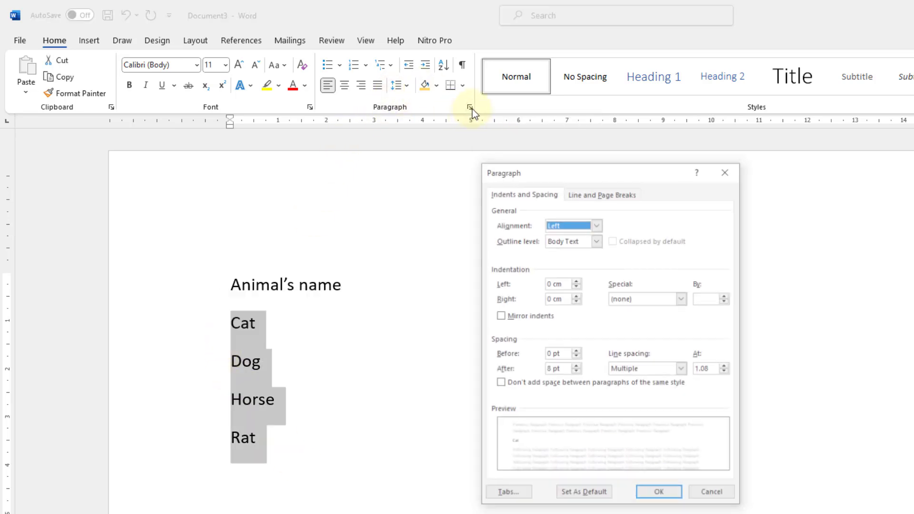
left_click(572, 230)
left_click(571, 243)
left_click(657, 491)
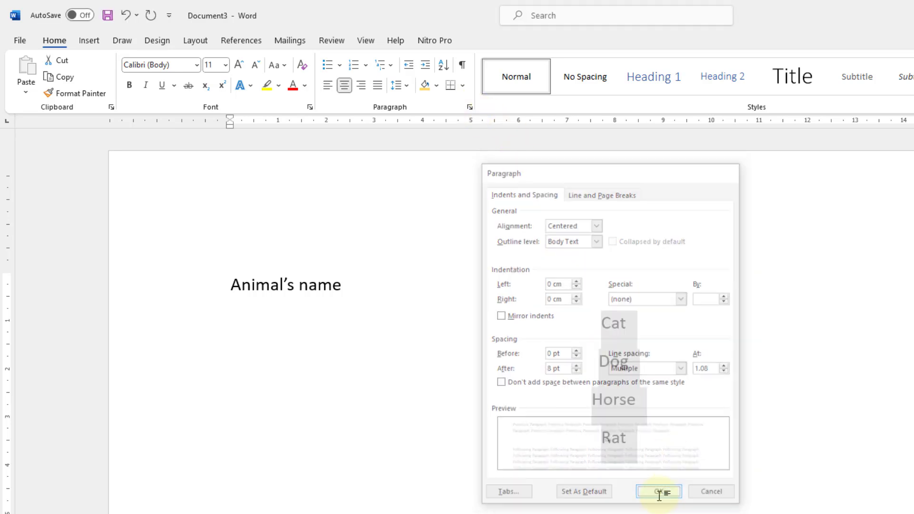
left_click(327, 85)
Step: Format the four animal lines with centered alignment, a 0.6 cm left indent and 30 pt spacing before each paragraph
left_click(469, 108)
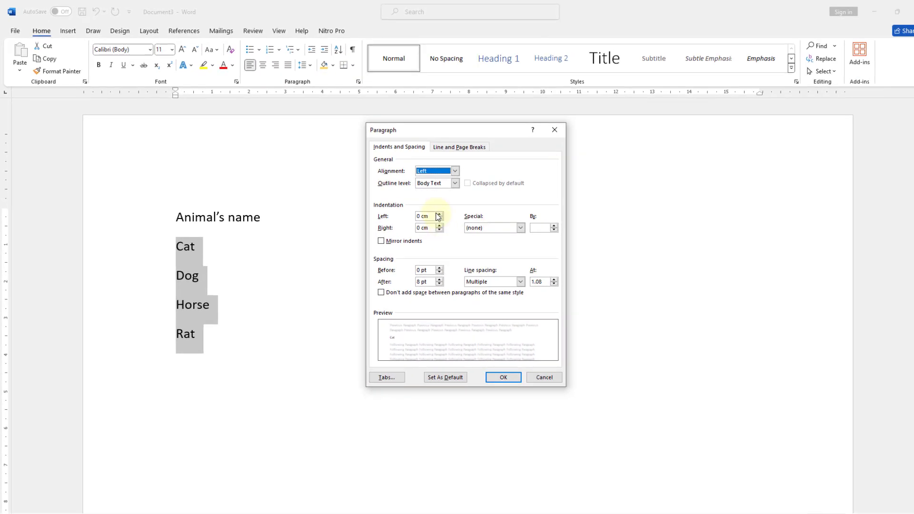
left_click(440, 214)
left_click(455, 171)
left_click(438, 186)
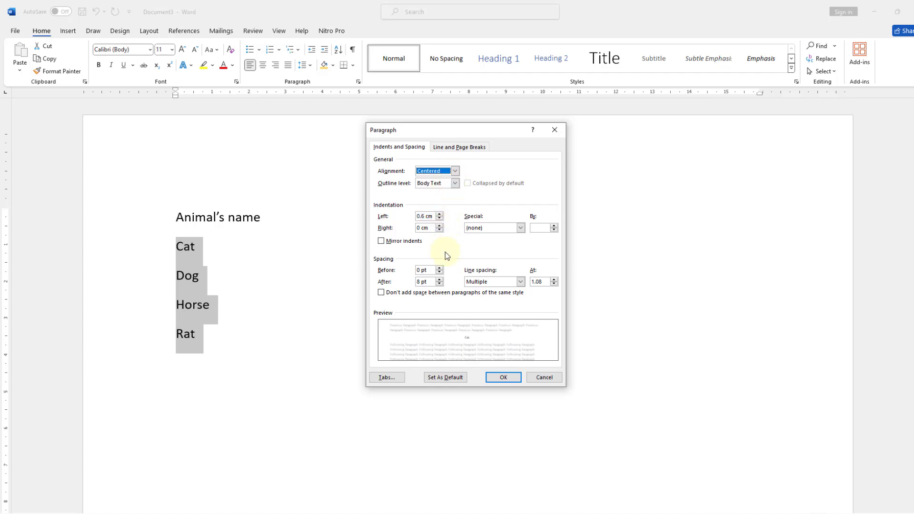
left_click(439, 268)
left_click(440, 268)
left_click(439, 268)
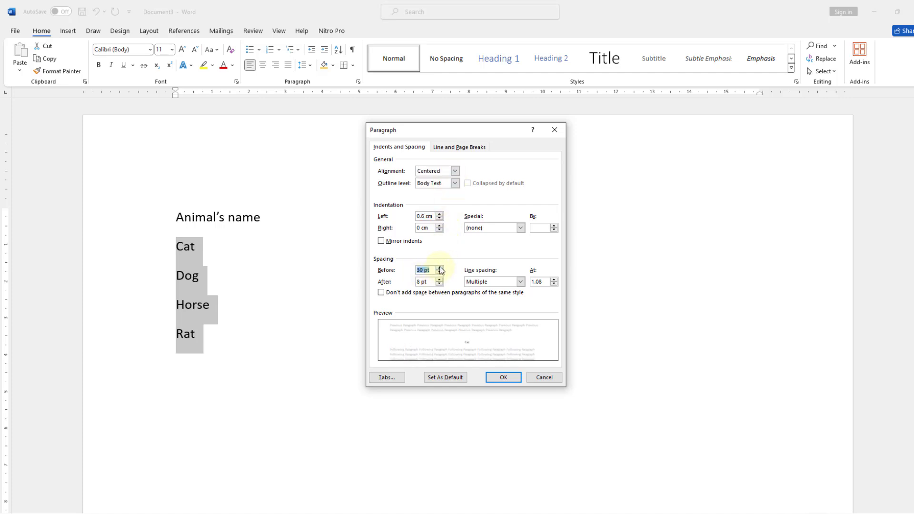
left_click(439, 268)
left_click(439, 268)
left_click(501, 377)
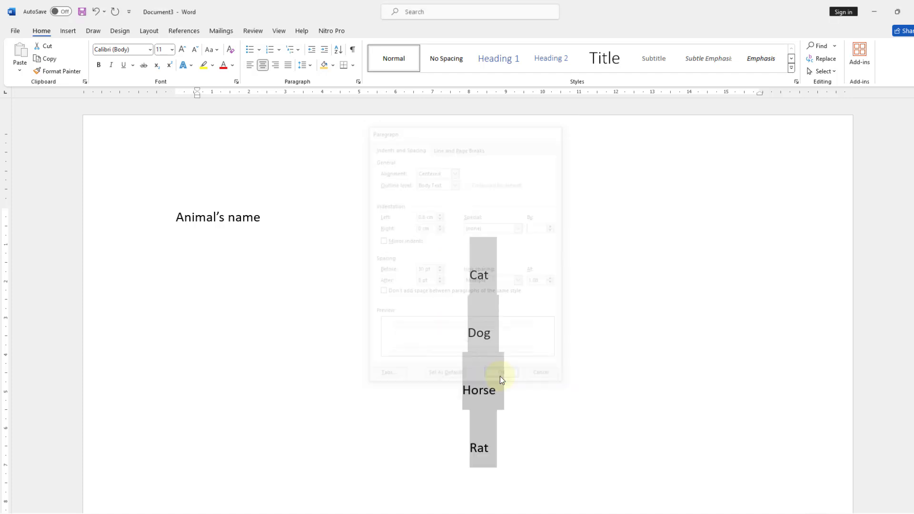
Step: Left-align the four animal lines and remove the space before and after their paragraphs
left_click(250, 65)
left_click(305, 65)
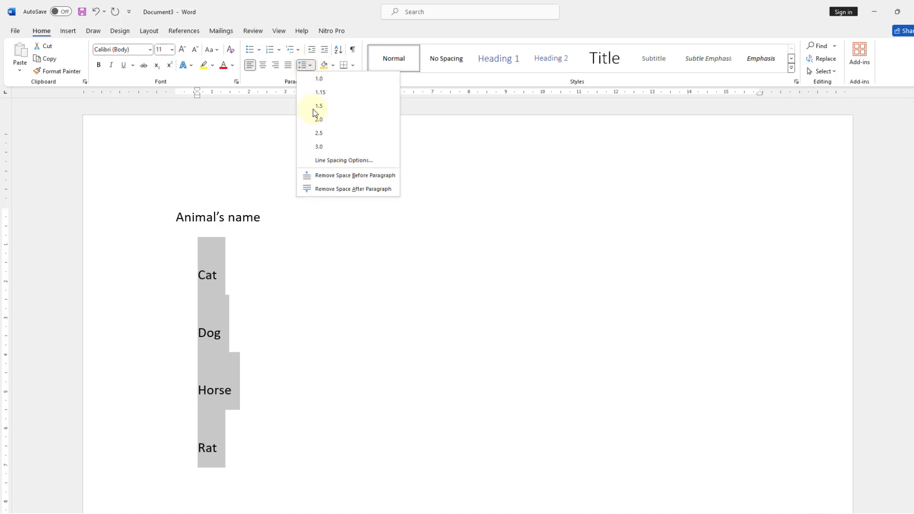
left_click(329, 189)
left_click(303, 65)
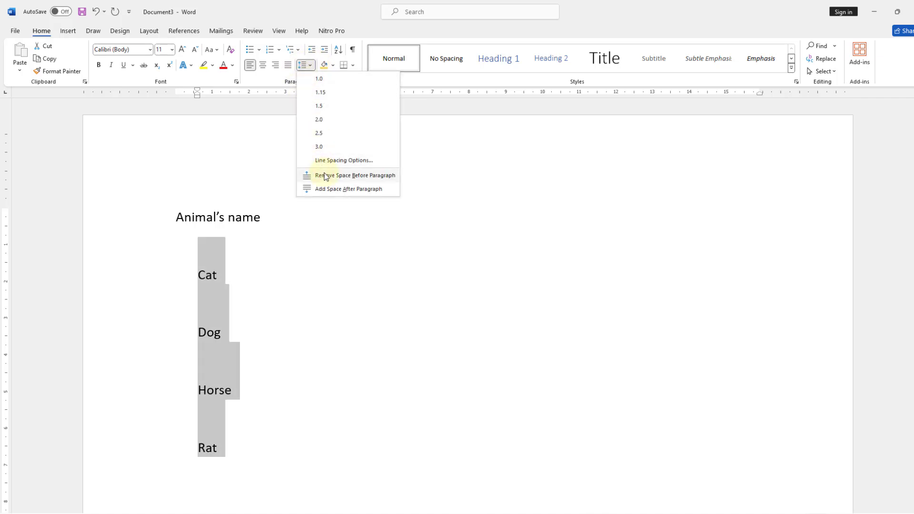
left_click(325, 176)
left_click(304, 239)
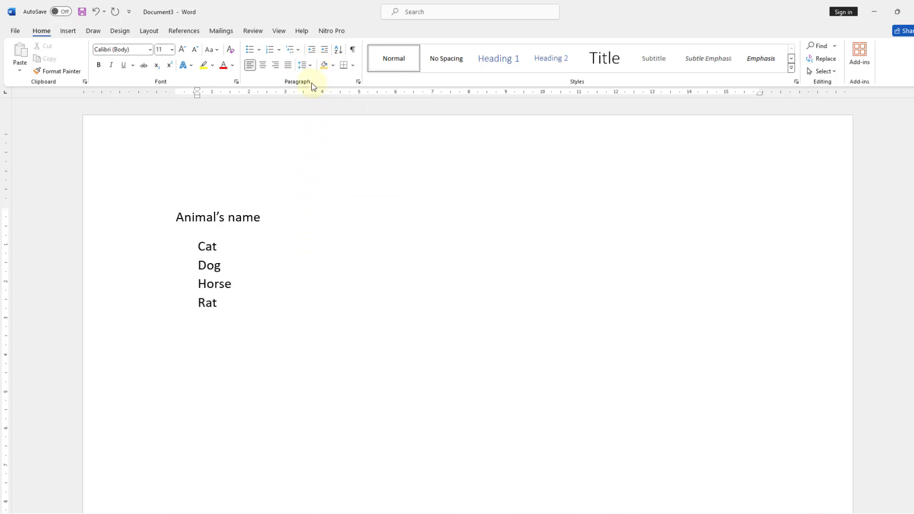